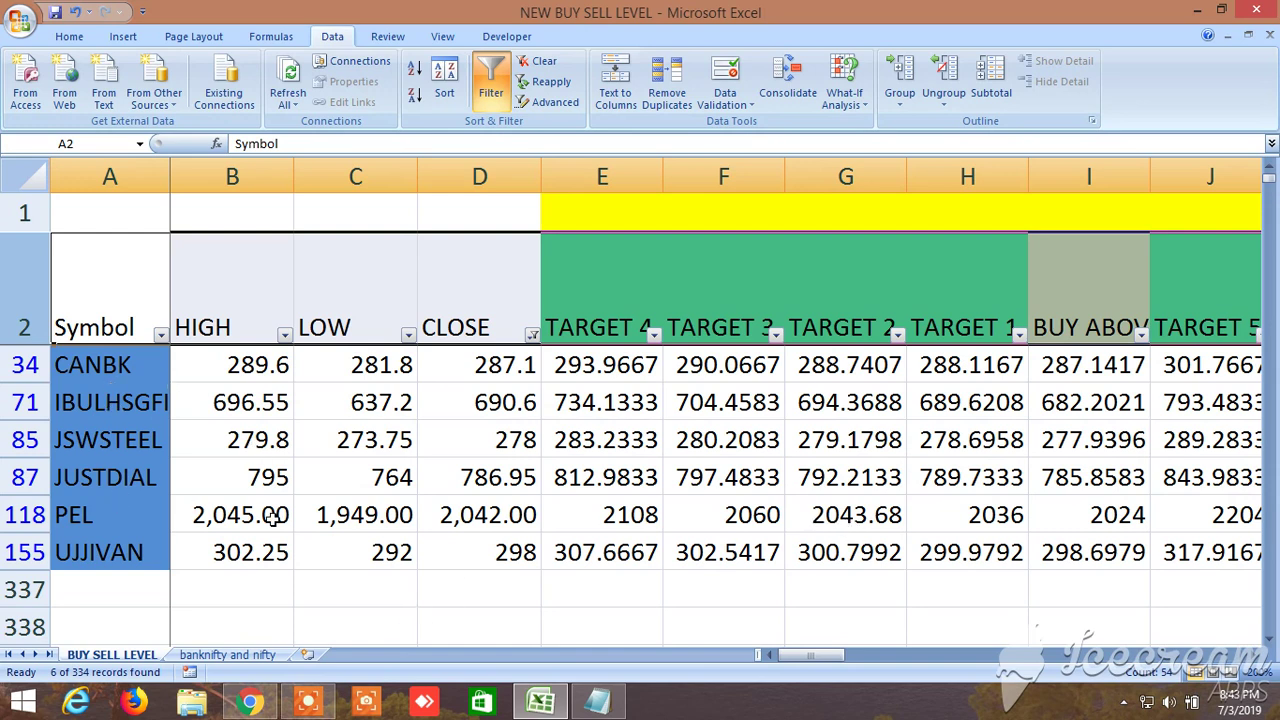
Step: Examine the BUY ABOVE column and its Target 1 to Target 8 columns for the filtered stocks
left_click(1250, 656)
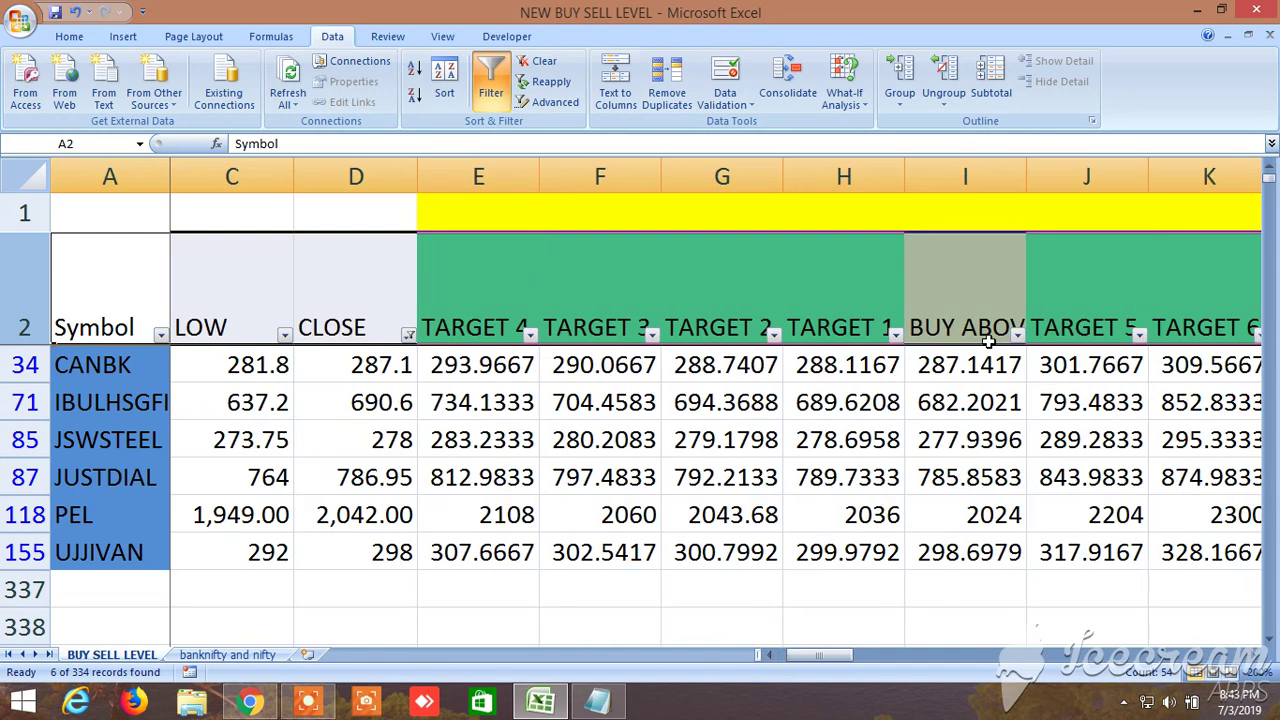
left_click(963, 307)
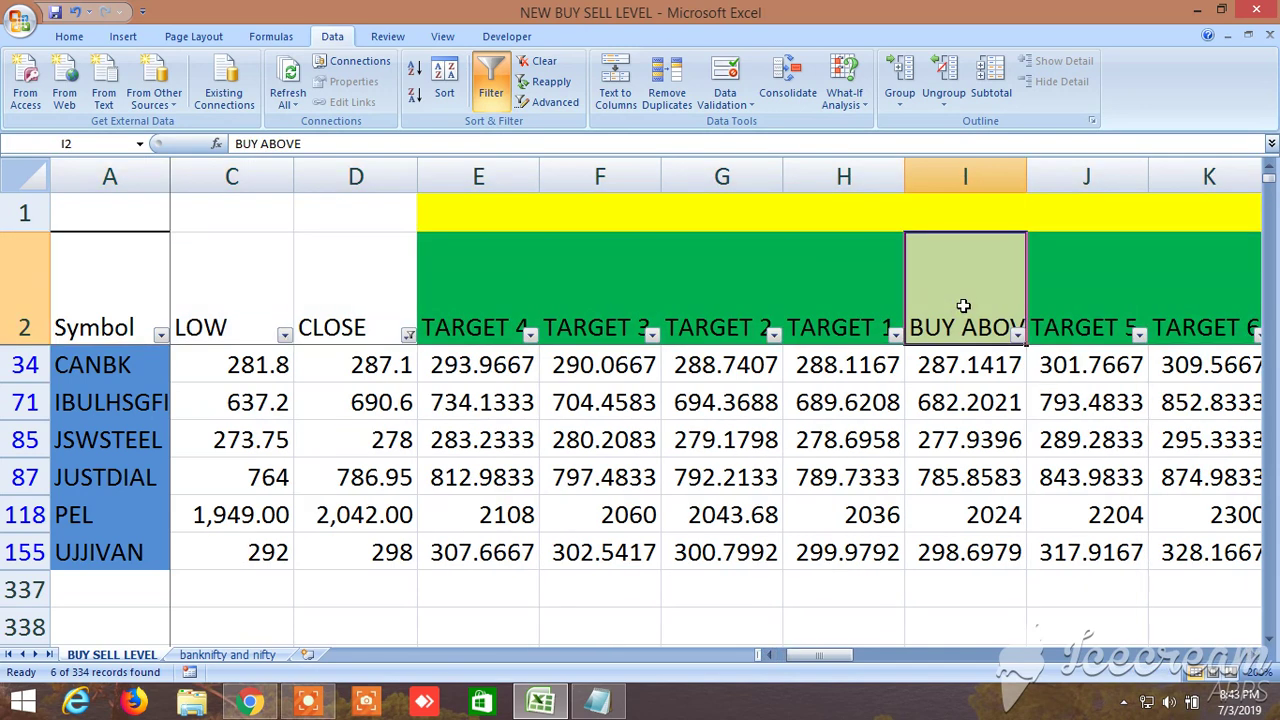
left_click(858, 300)
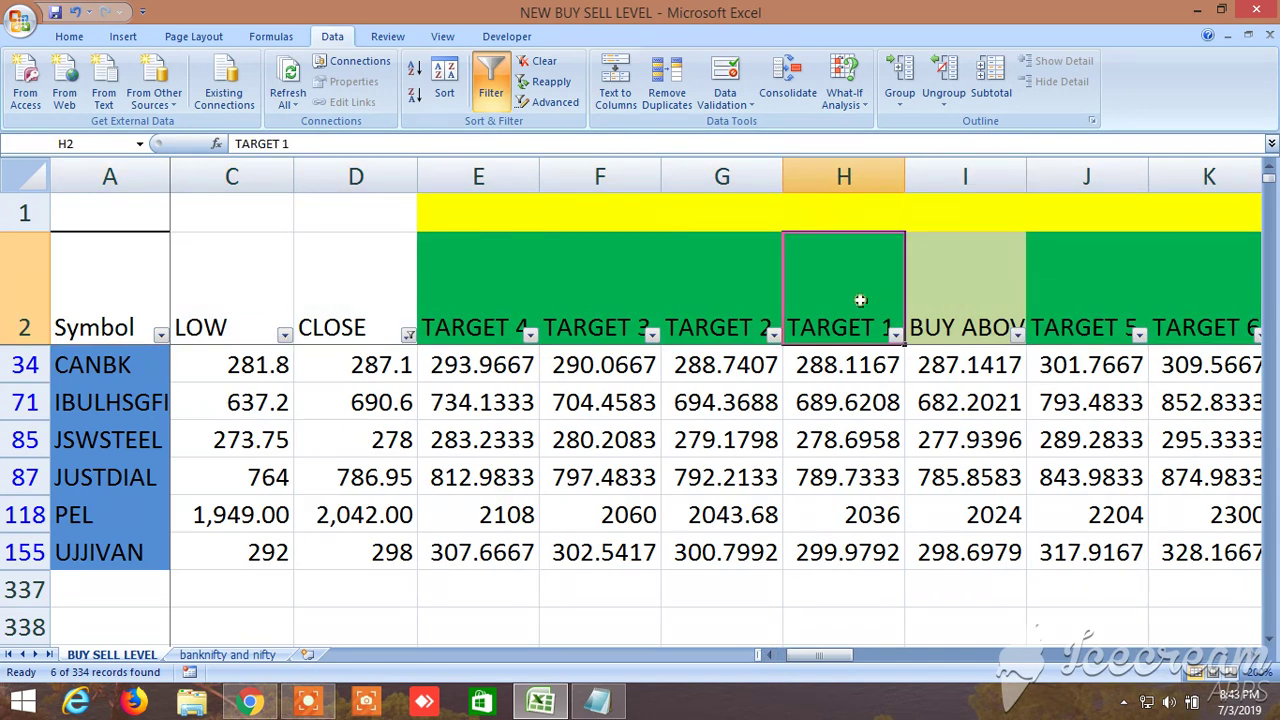
left_click(502, 292)
left_click(1255, 658)
left_click(1255, 658)
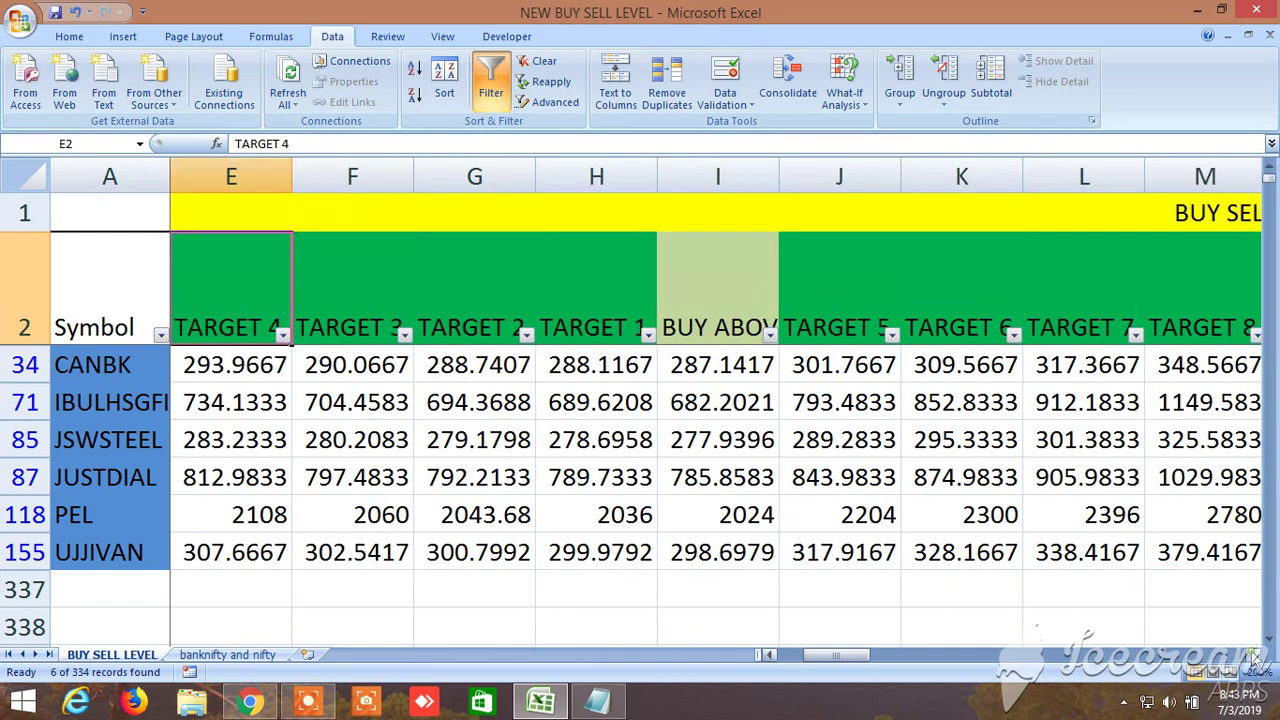
left_click(846, 314)
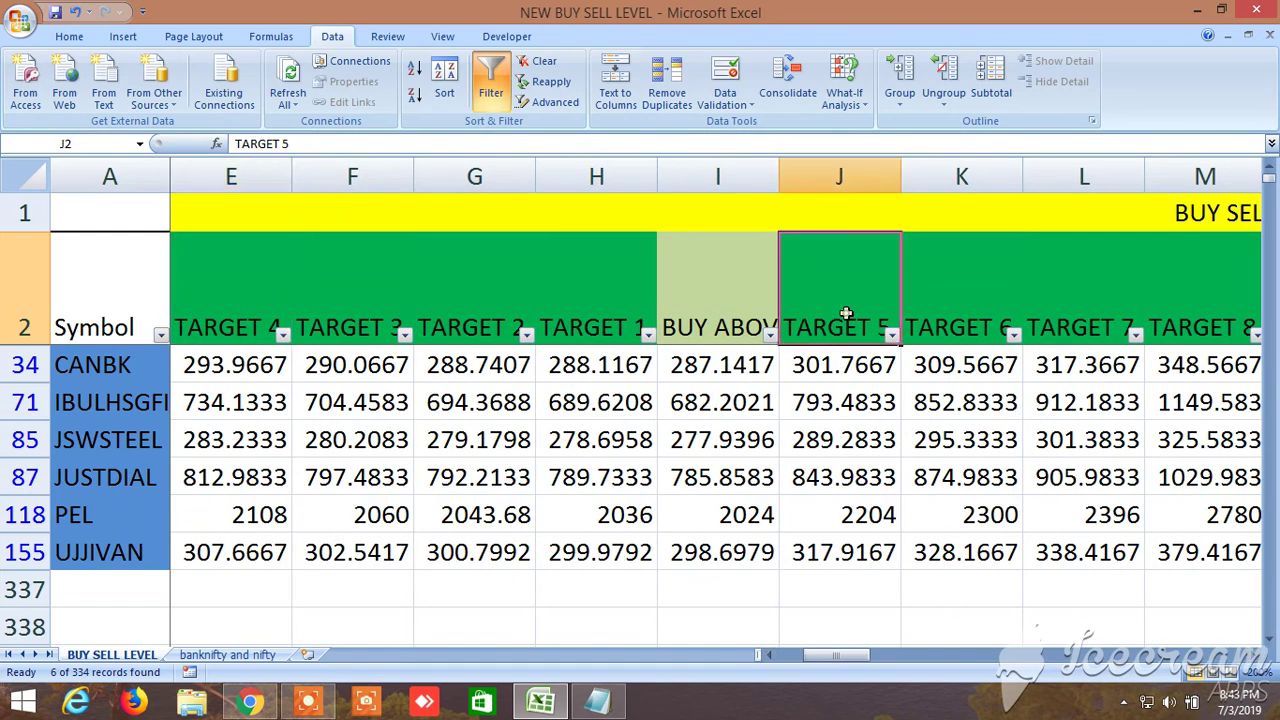
left_click(1255, 658)
left_click(1255, 658)
left_click(970, 310)
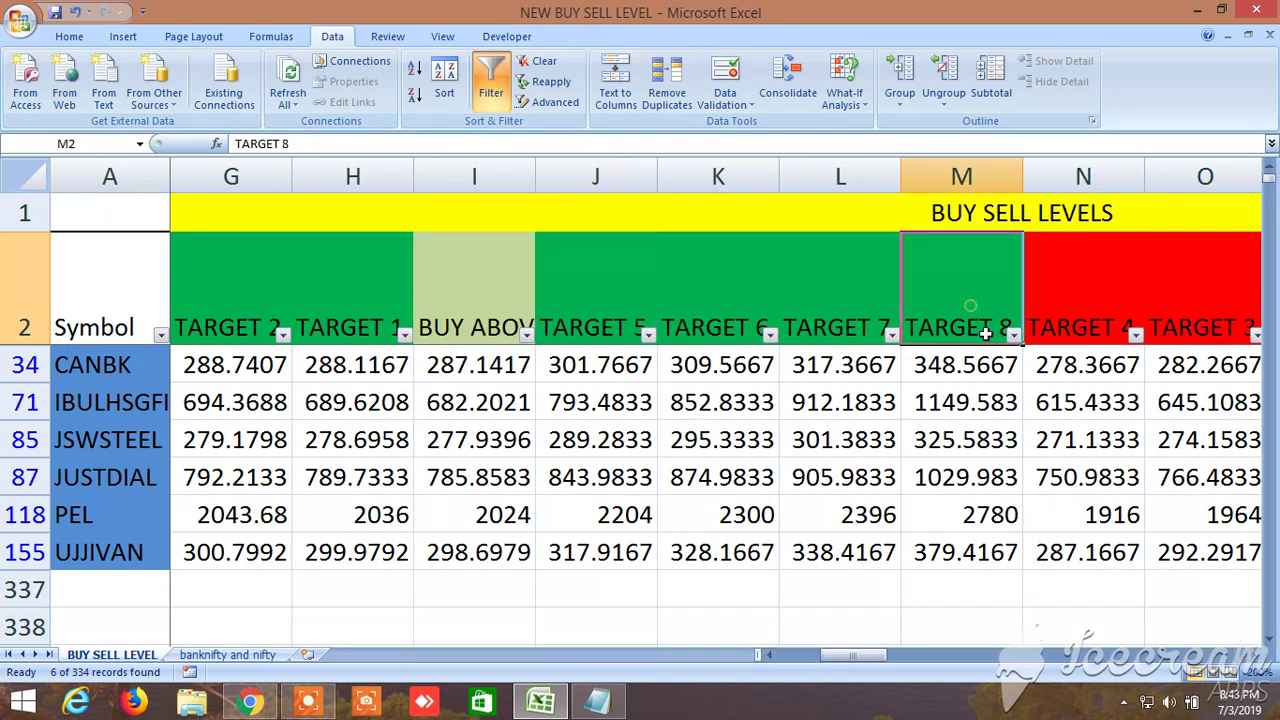
Step: Examine the SELL BELOW column and its surrounding Target 1 to Target 8 columns for the filtered stocks
left_click(1255, 658)
left_click(1255, 658)
left_click(1255, 658)
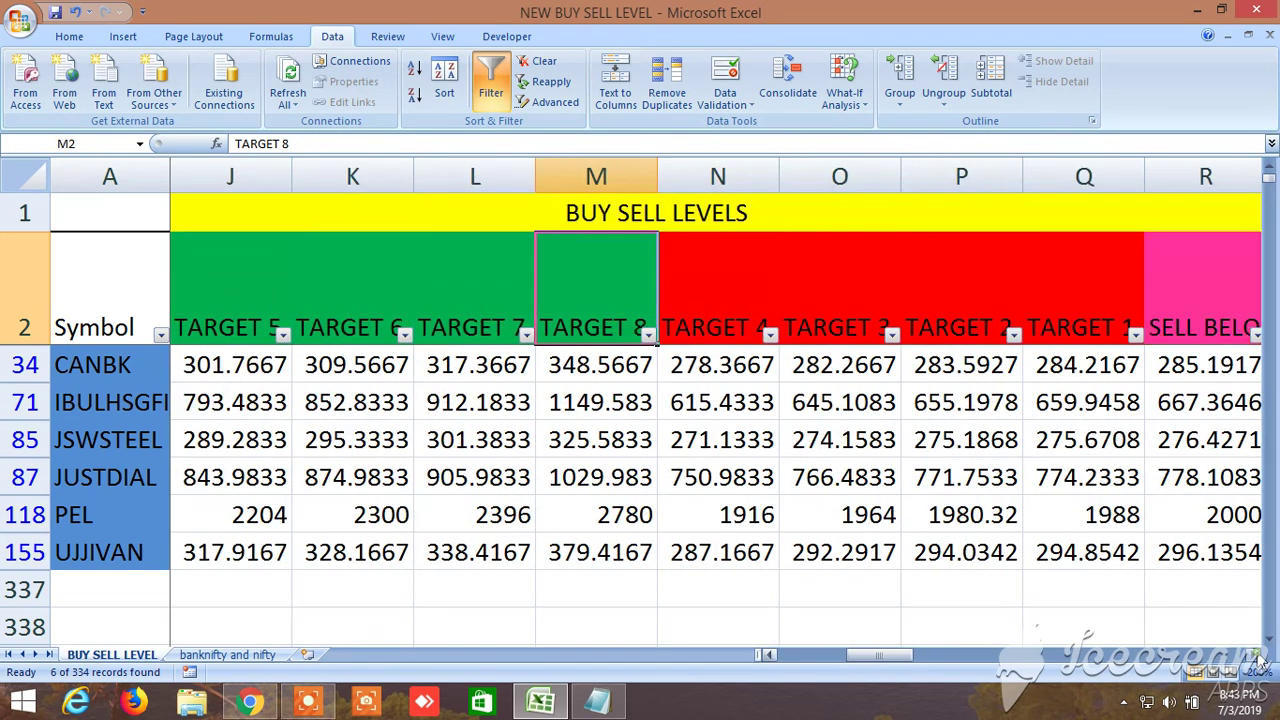
left_click(1255, 658)
left_click(1255, 658)
left_click(967, 295)
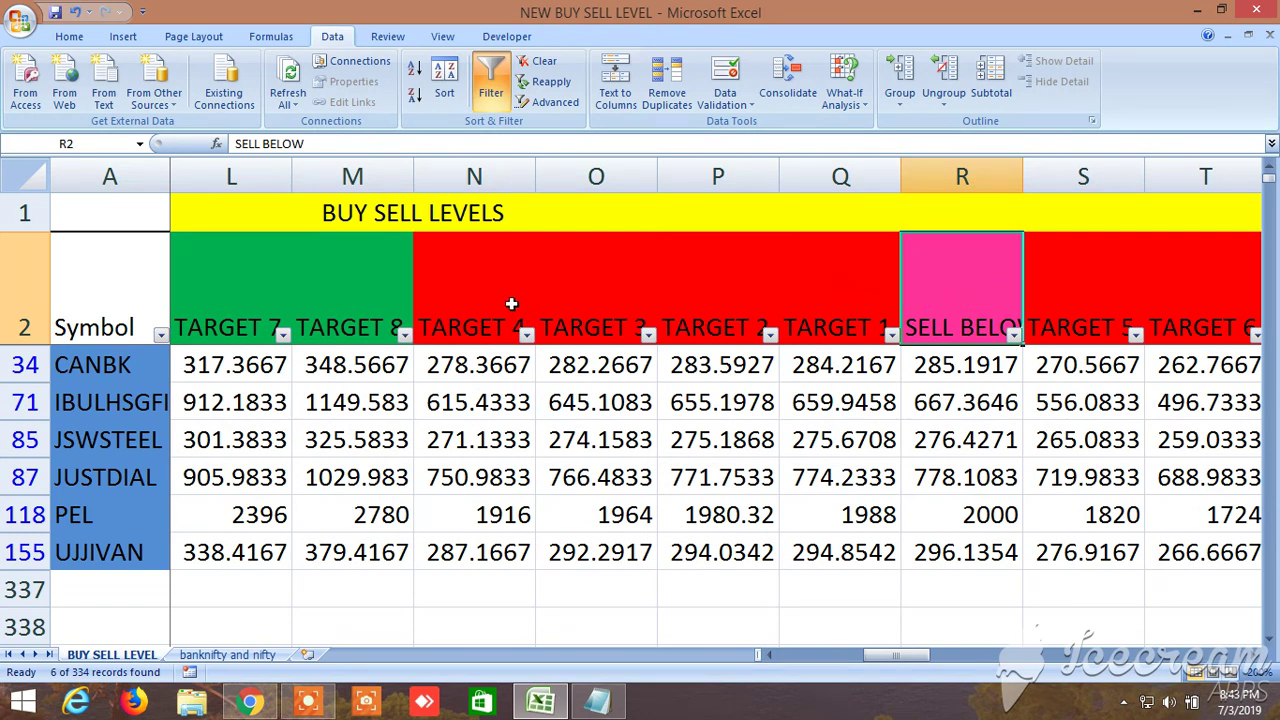
left_click(1252, 657)
left_click(1252, 657)
left_click(1252, 657)
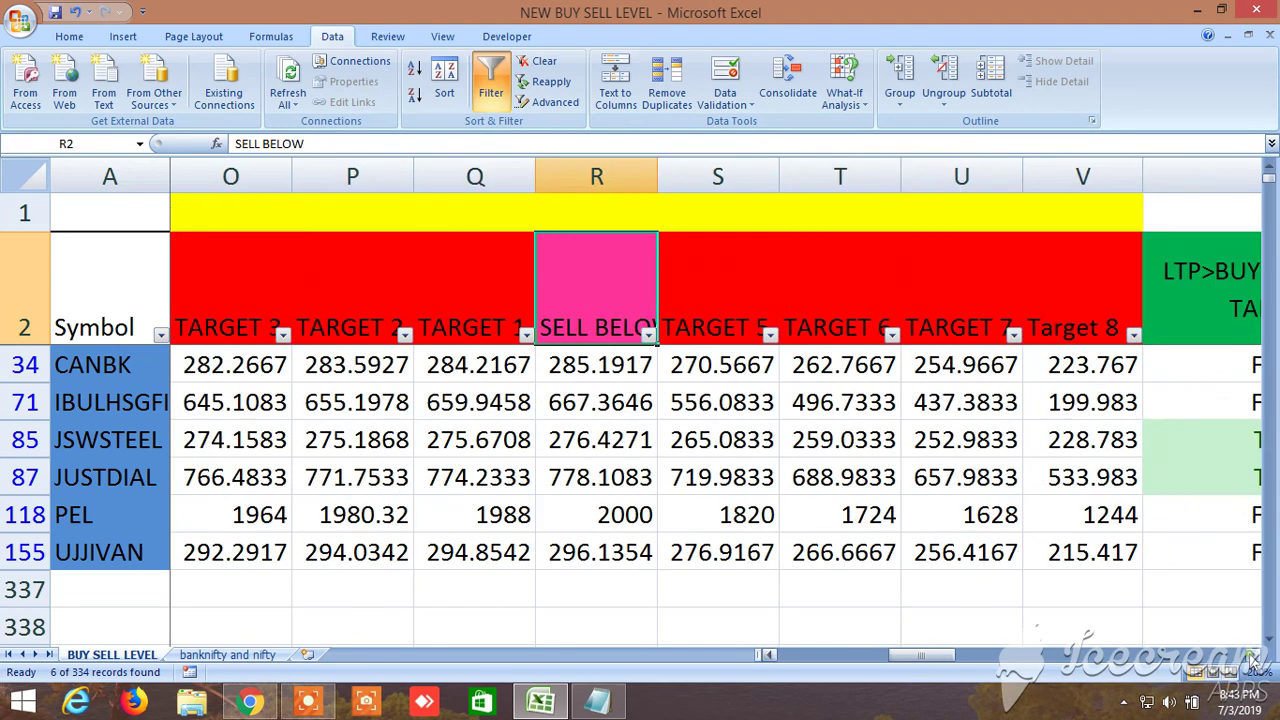
Step: Look through the columns that compare LTP with the buy, sell and target levels for each filtered stock
left_click(1252, 657)
left_click(1252, 657)
left_click(1252, 657)
left_click(1252, 657)
left_click(1252, 657)
double_click(1252, 657)
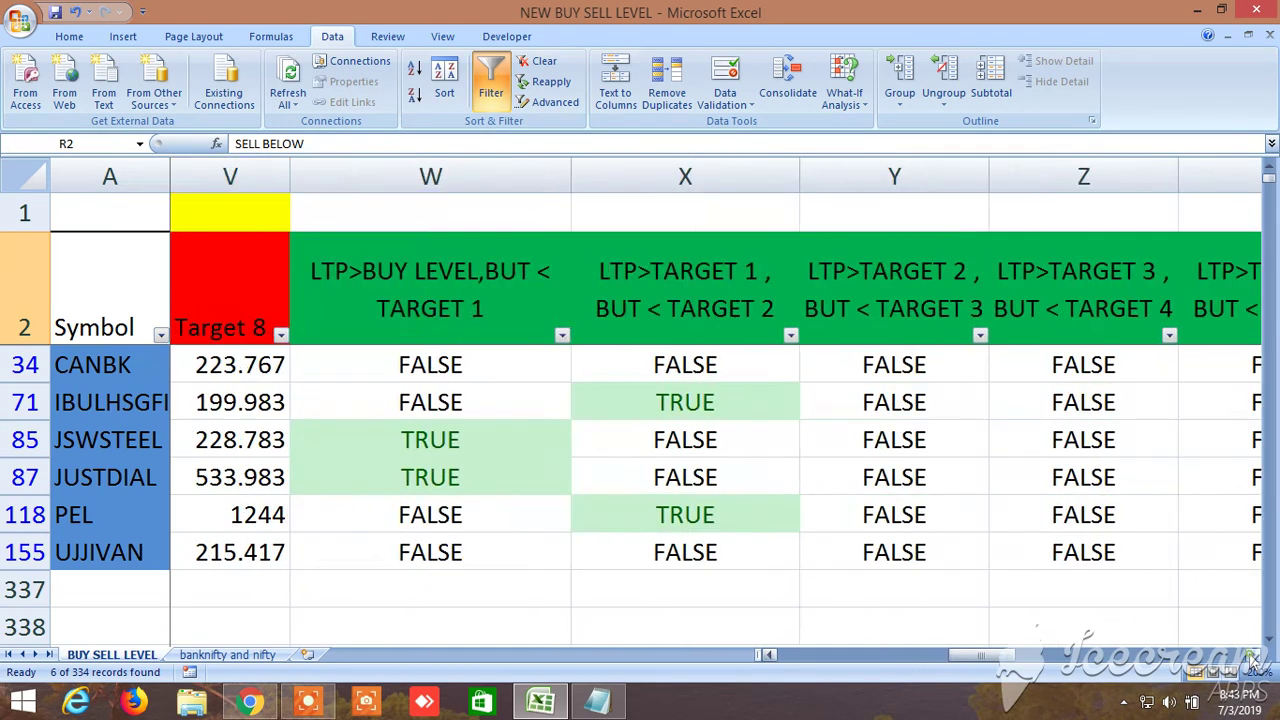
double_click(1252, 657)
double_click(1252, 657)
left_click(1252, 657)
double_click(1252, 657)
double_click(1252, 657)
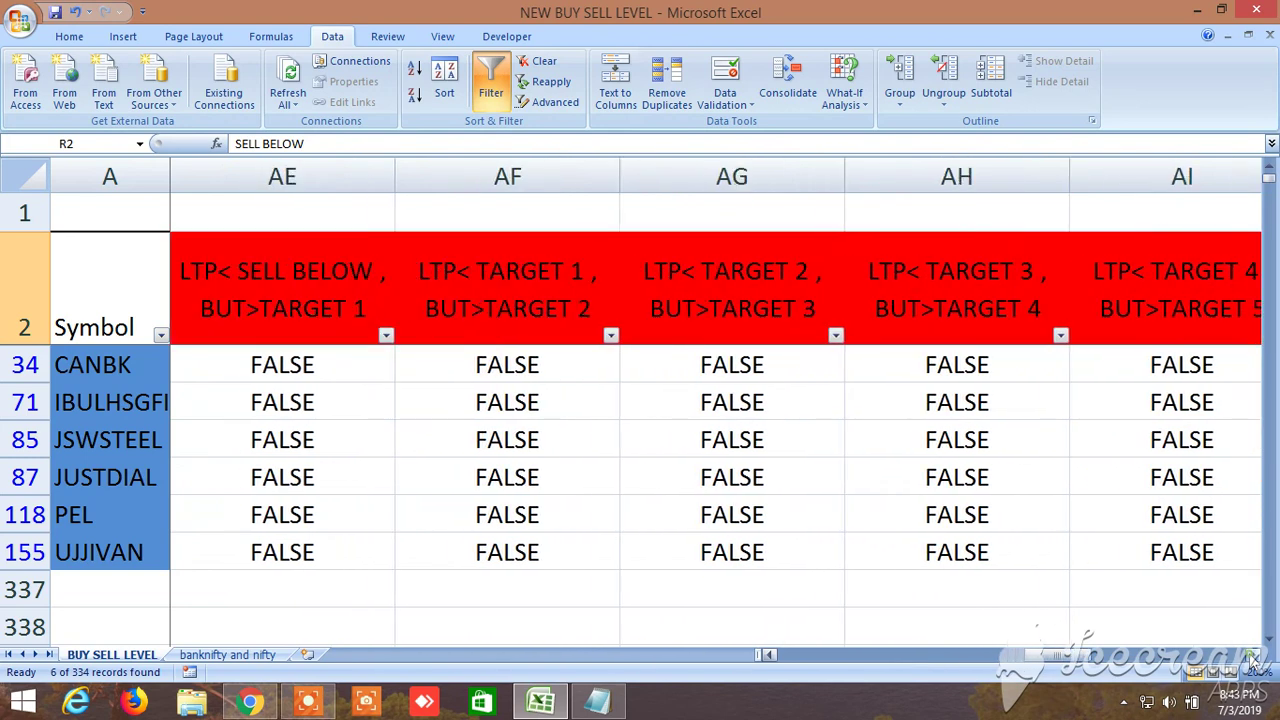
double_click(1252, 657)
left_click(1252, 657)
double_click(1252, 657)
left_click(1252, 657)
left_click(1252, 657)
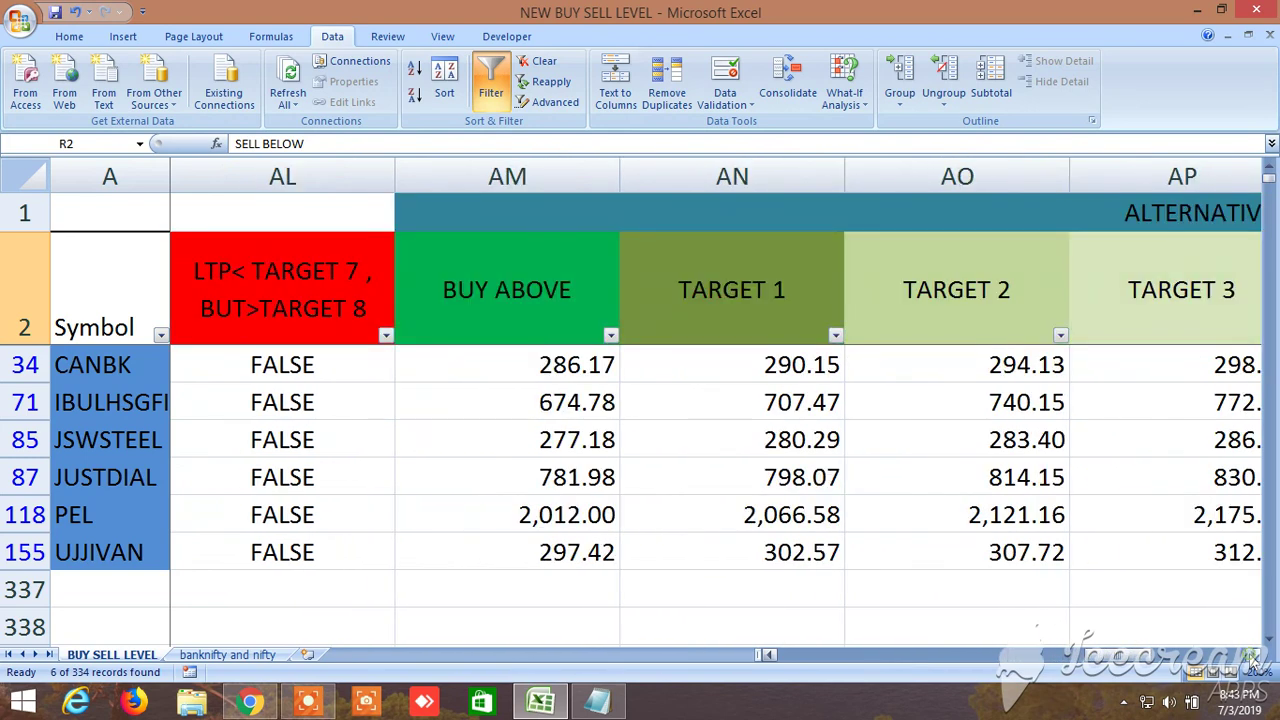
Step: Examine the buy and sell columns under ALTERNATIVE BUY SELL LEVELS, then return to the HIGH, LOW and CLOSE columns
left_click(1252, 657)
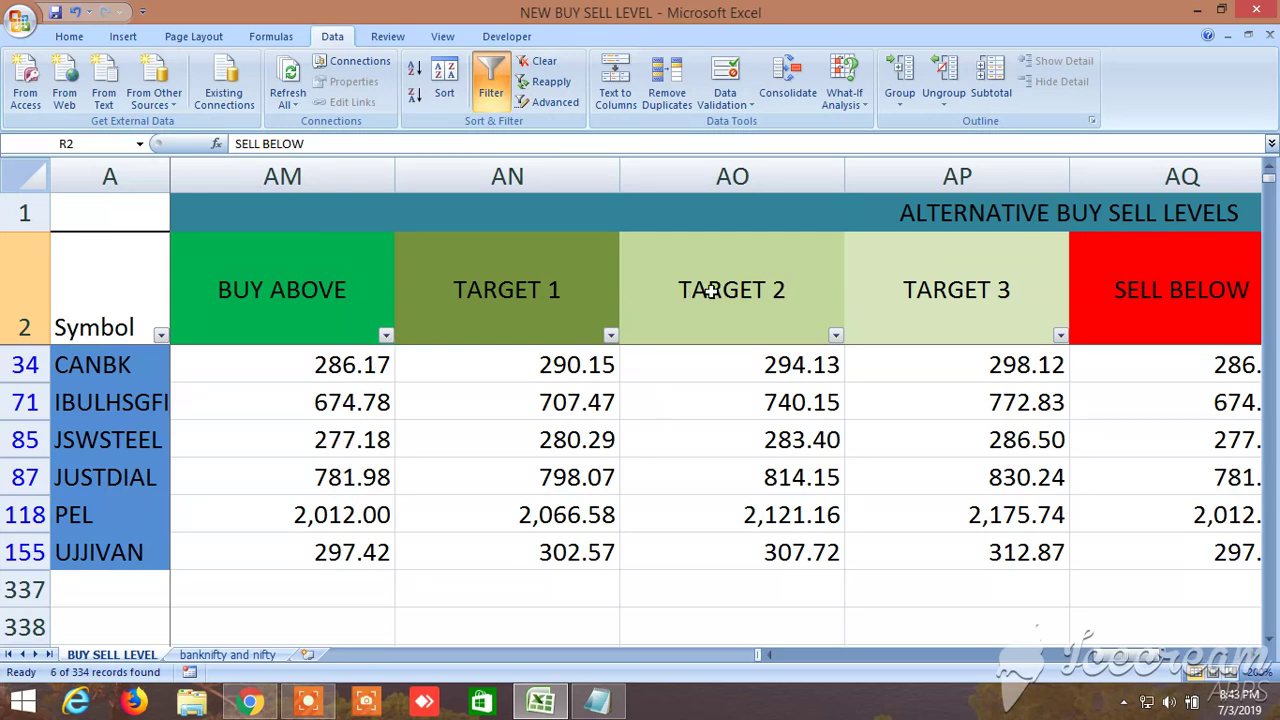
left_click(1254, 655)
left_click(1254, 655)
left_click(1254, 655)
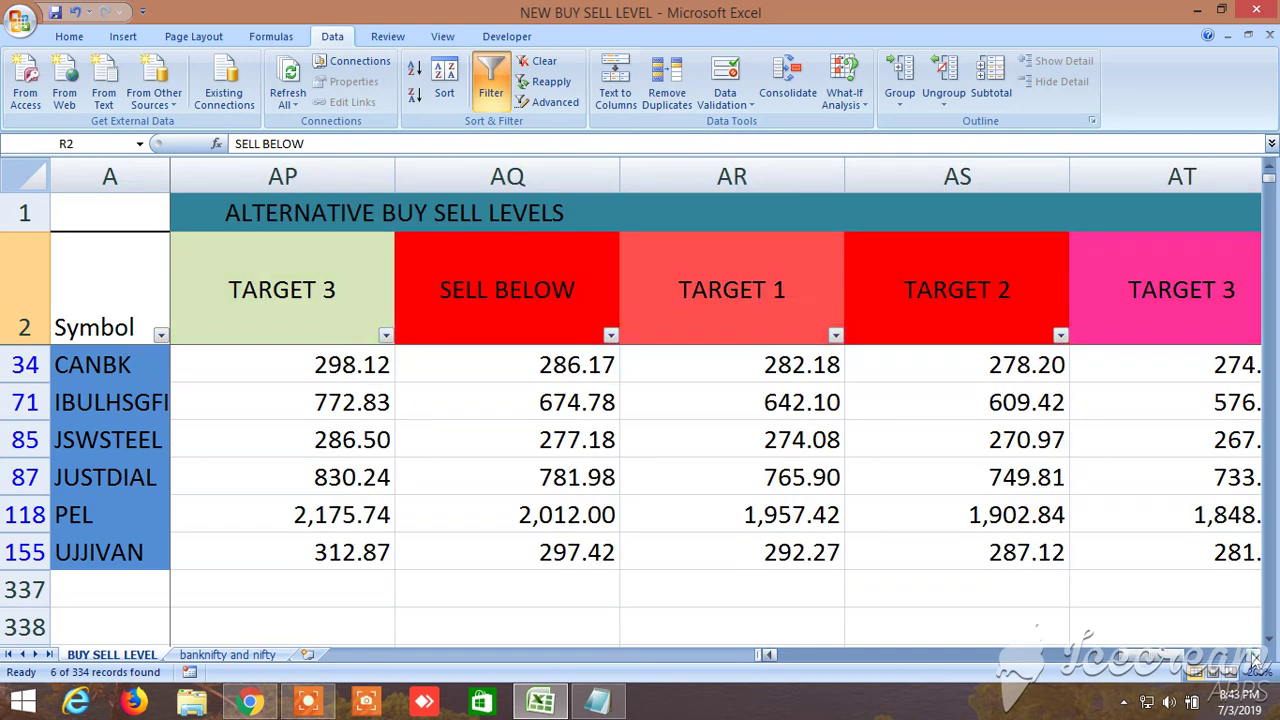
scroll(1148, 658, "left", 1)
left_click_drag(1148, 658, 1131, 661)
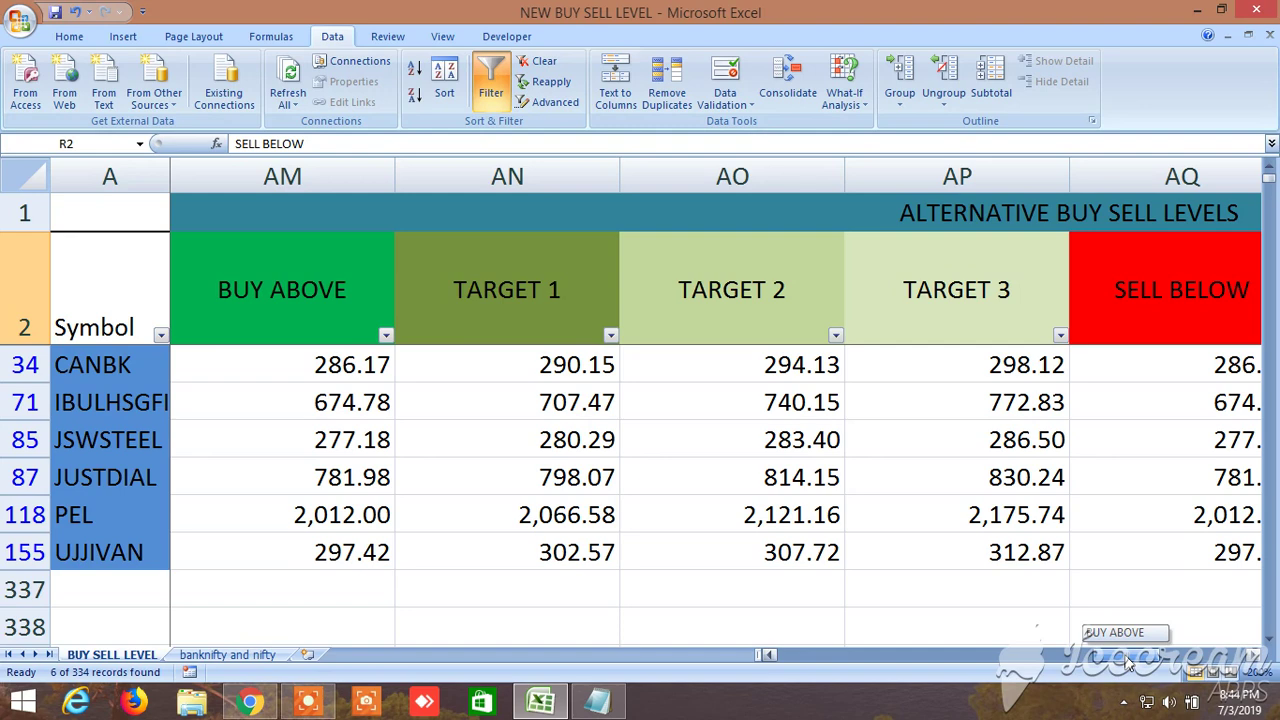
left_click_drag(1127, 662, 810, 655)
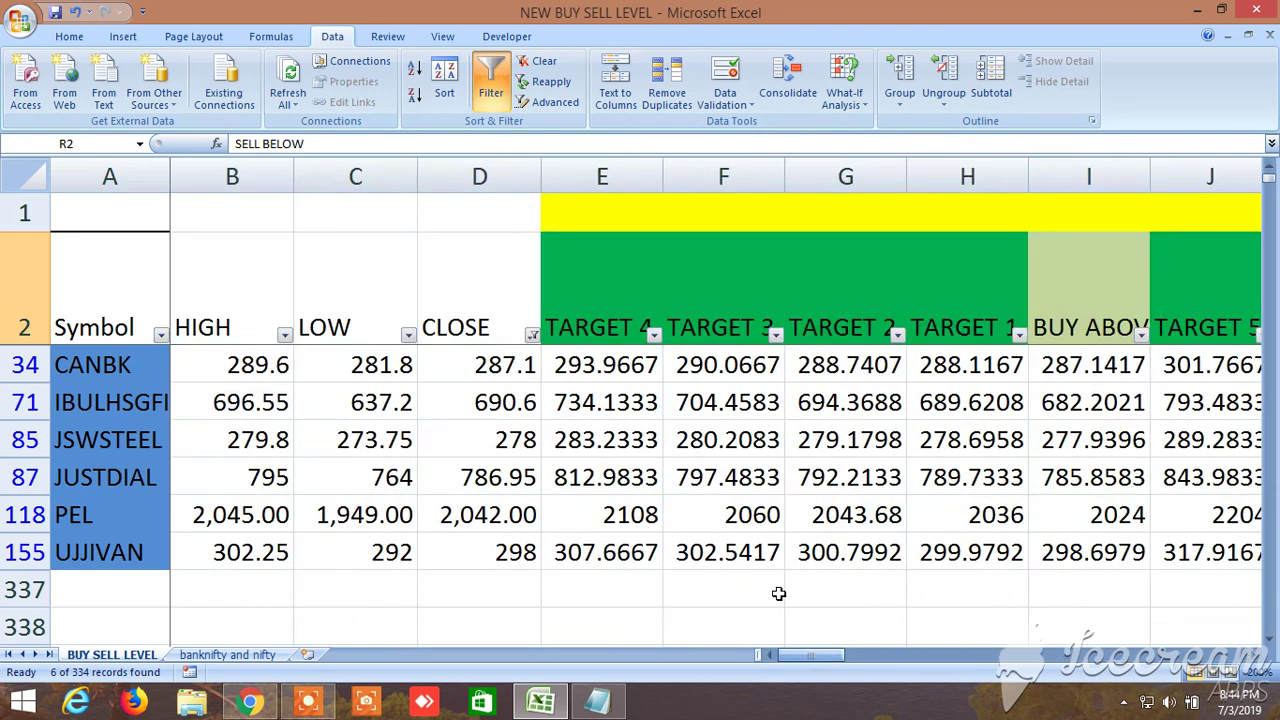
Step: Remove the filter from the table and go down to the GOLD, BANKNIFTY and NIFTY rows
left_click(490, 93)
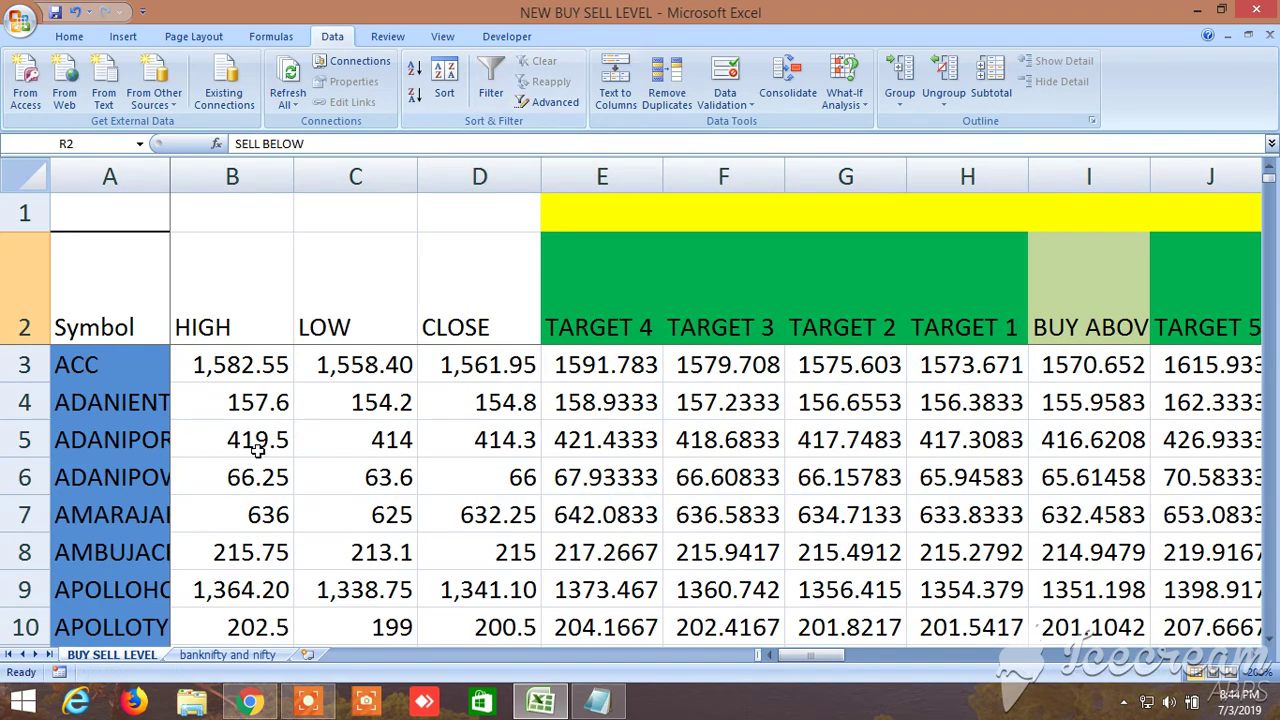
scroll(255, 458, "down", 1)
scroll(255, 458, "down", 20)
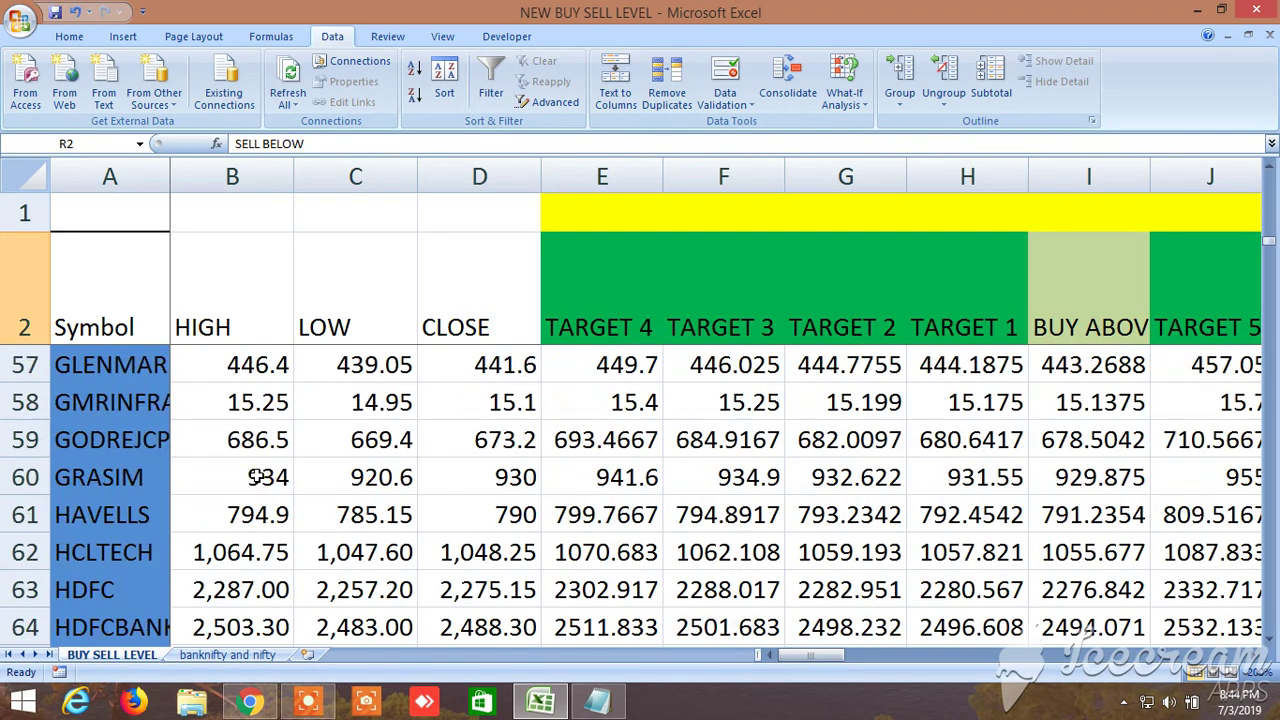
scroll(258, 478, "down", 6)
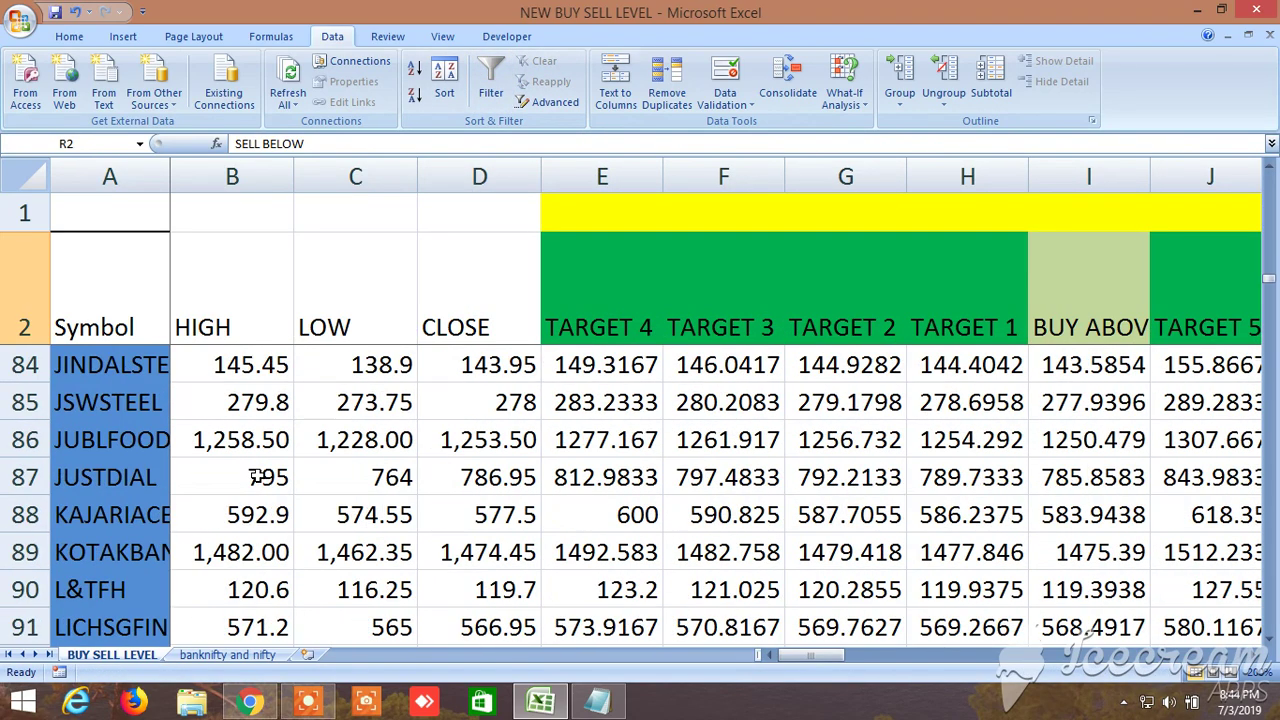
scroll(258, 478, "down", 4)
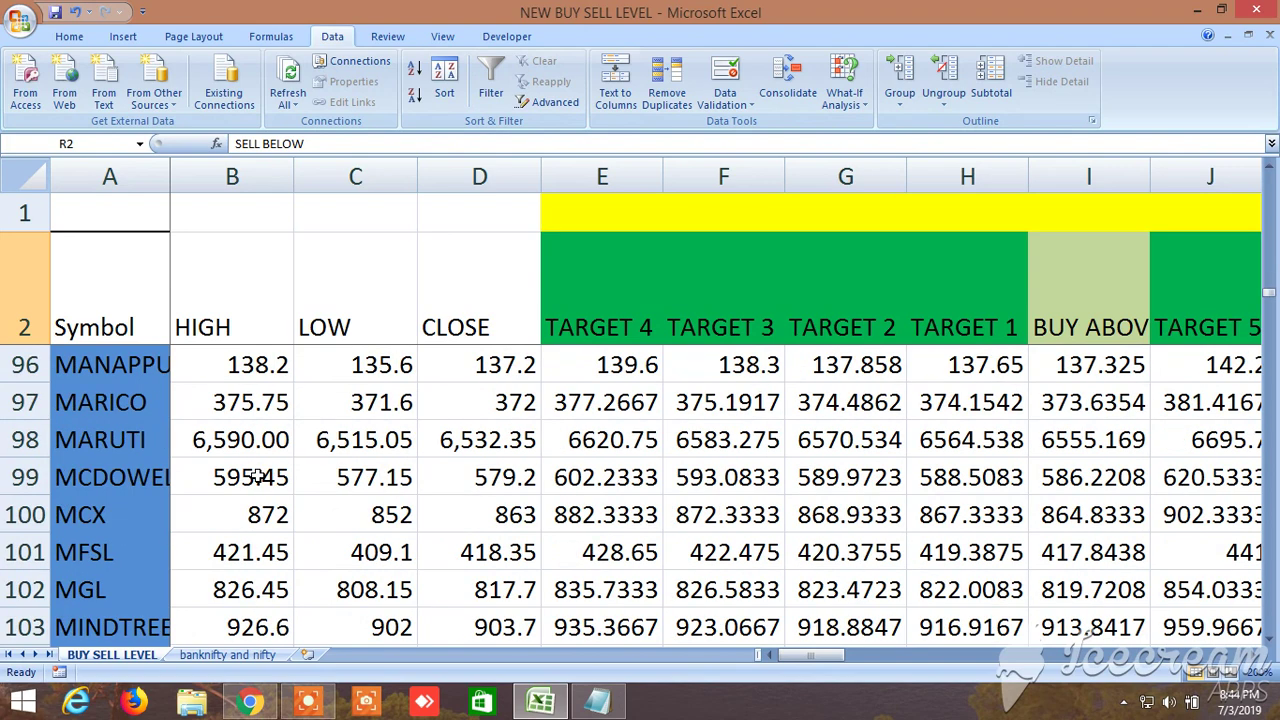
scroll(258, 478, "down", 5)
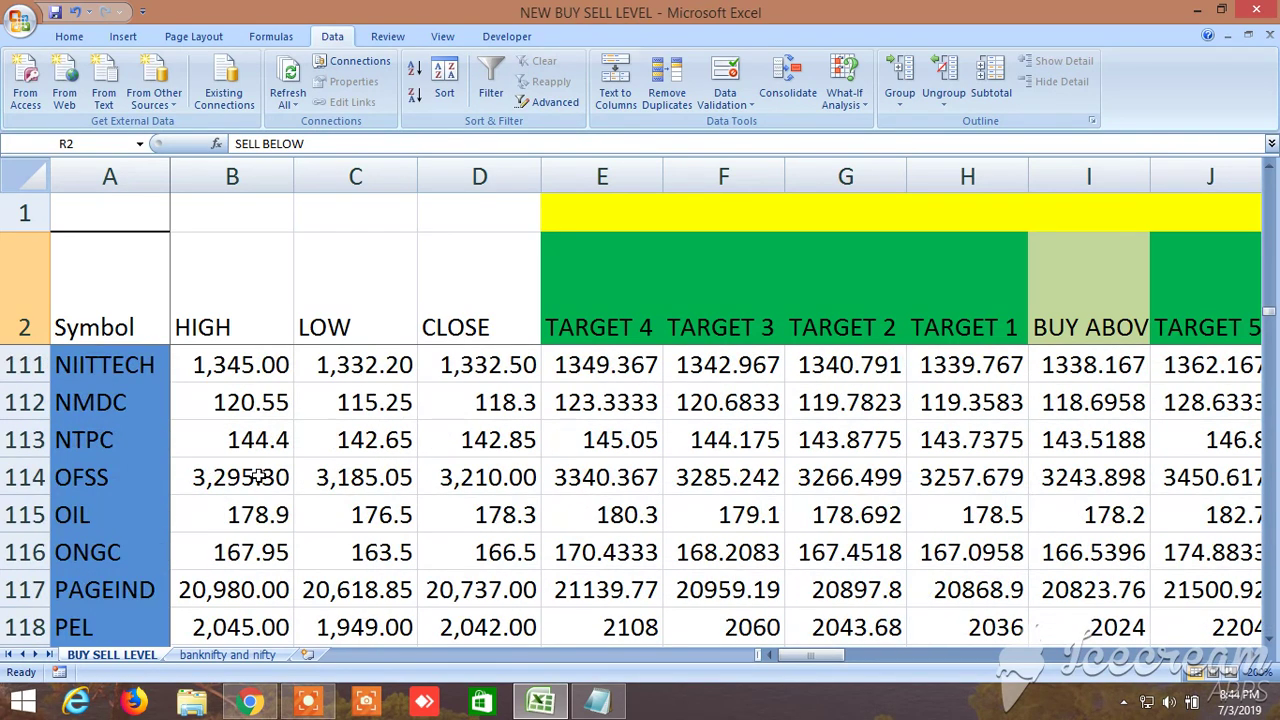
scroll(258, 478, "down", 16)
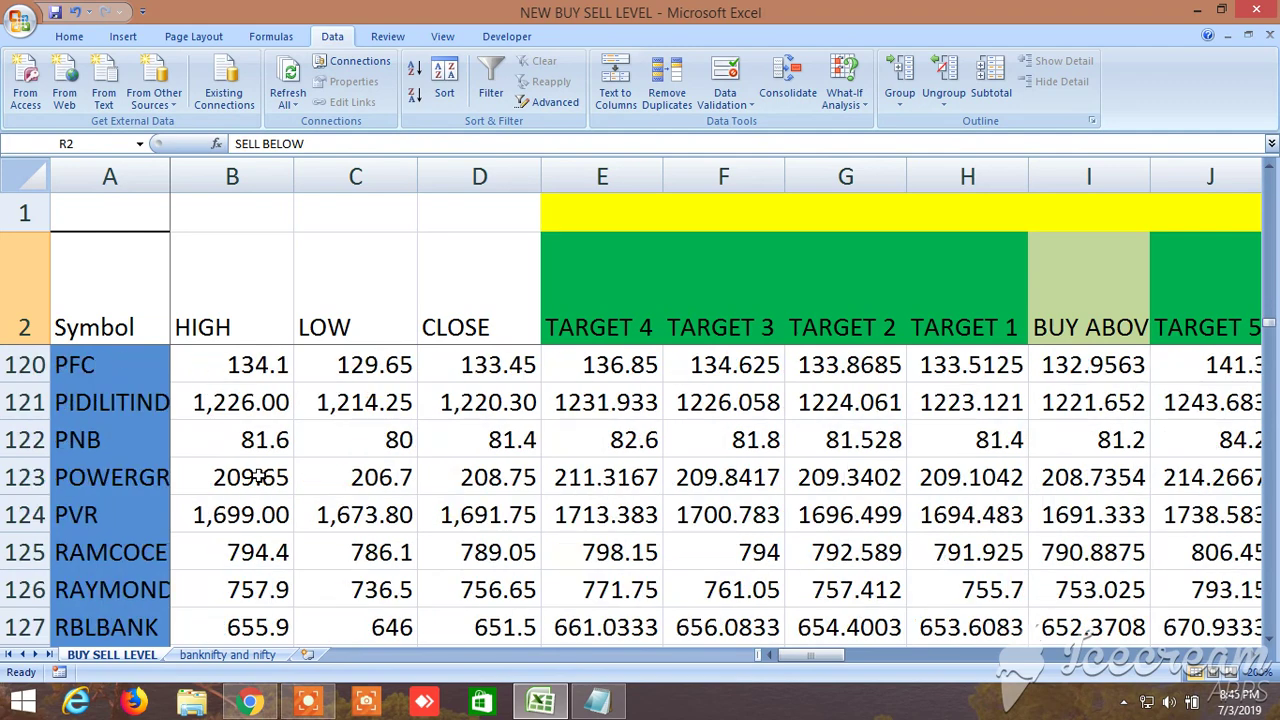
scroll(258, 478, "down", 4)
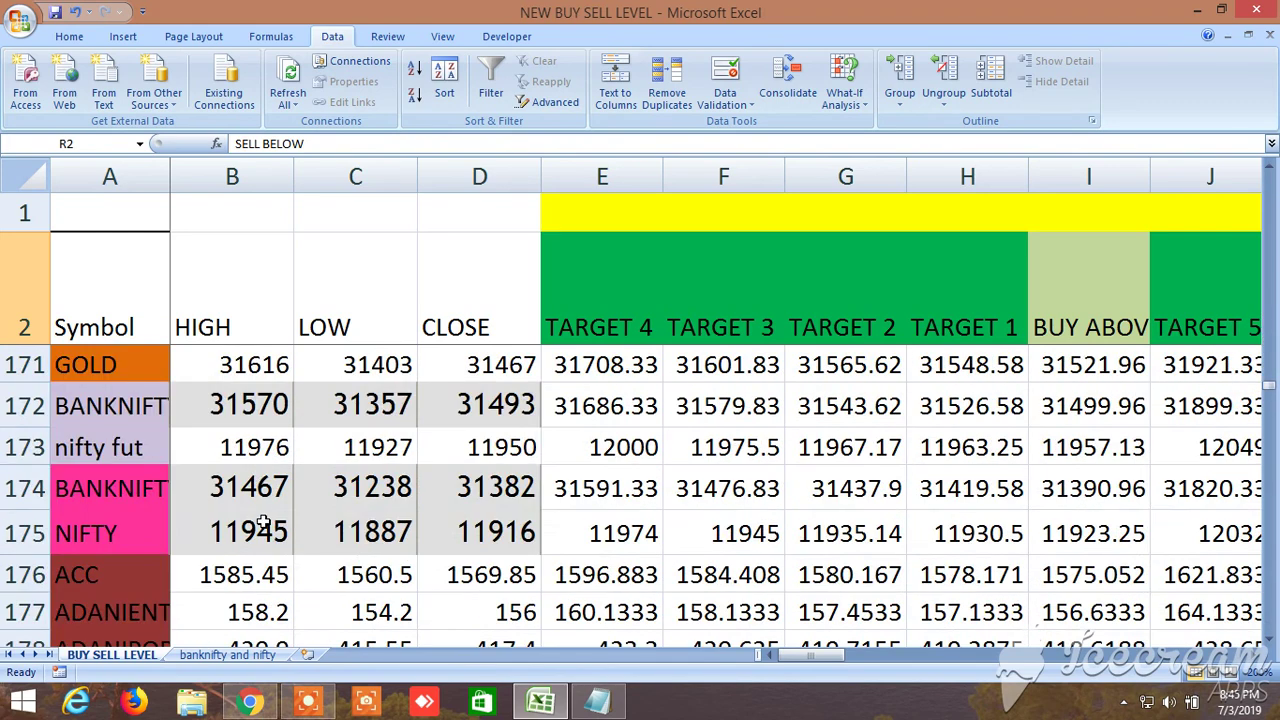
scroll(258, 566, "down", 1)
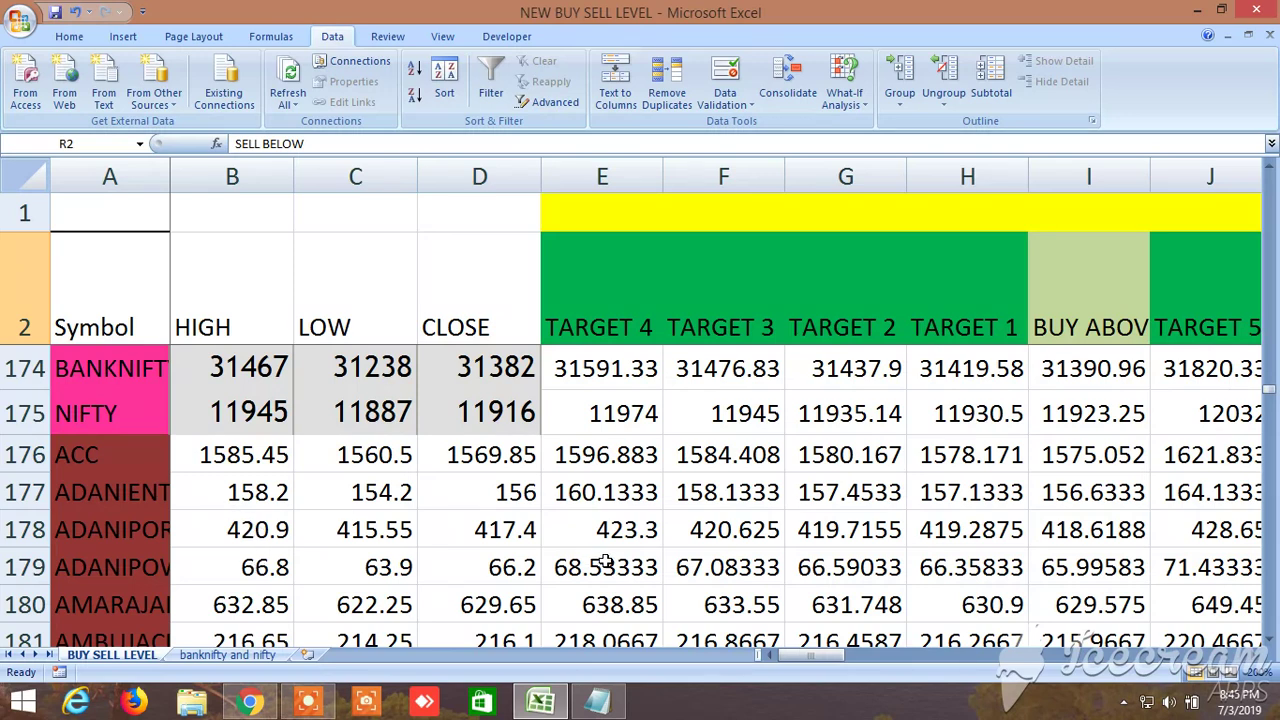
scroll(532, 538, "up", 1)
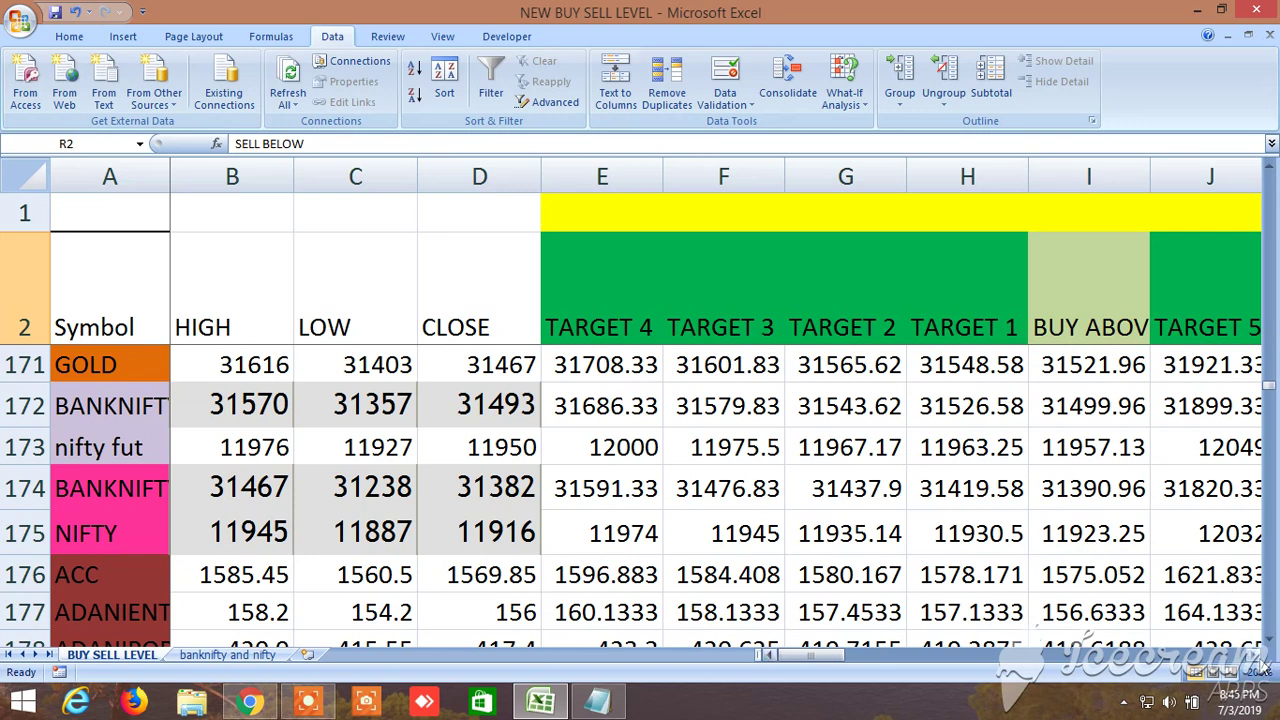
Step: Check the symbol cells of the BANKNIFTY and NIFTY futures and index rows, 172 to 175
left_click(104, 405)
left_click(106, 446)
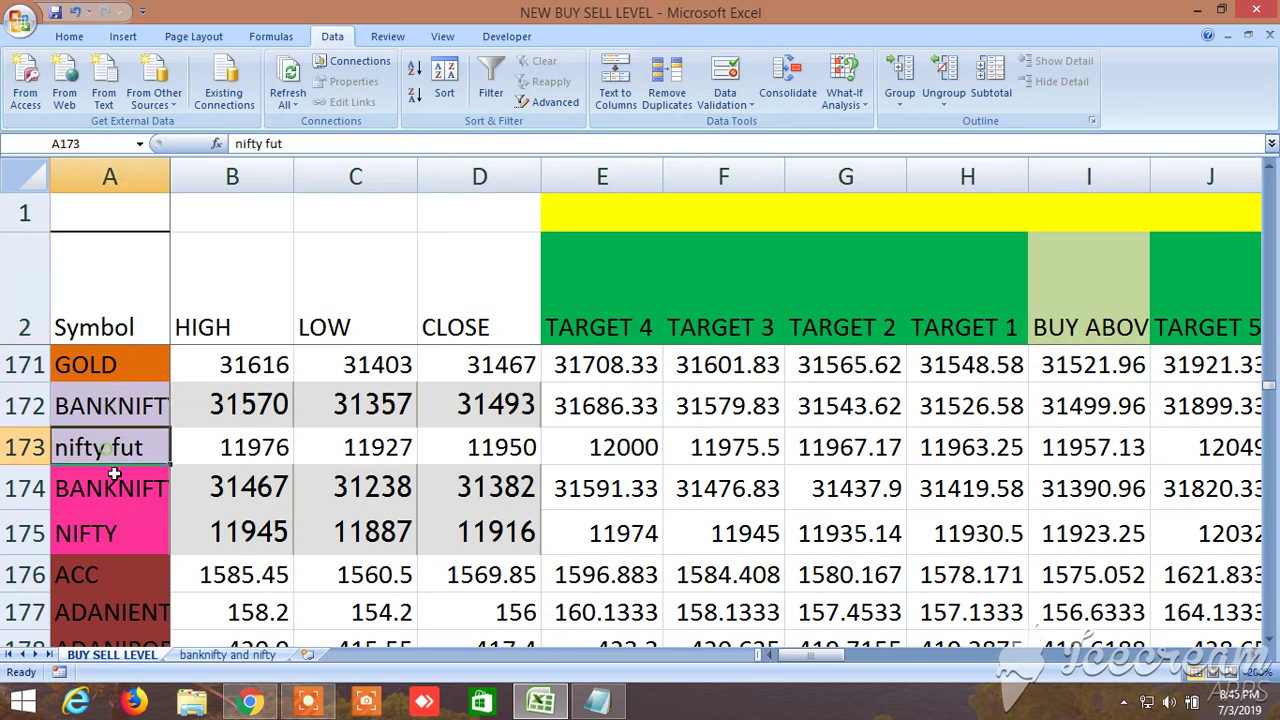
left_click(116, 488)
left_click(117, 532)
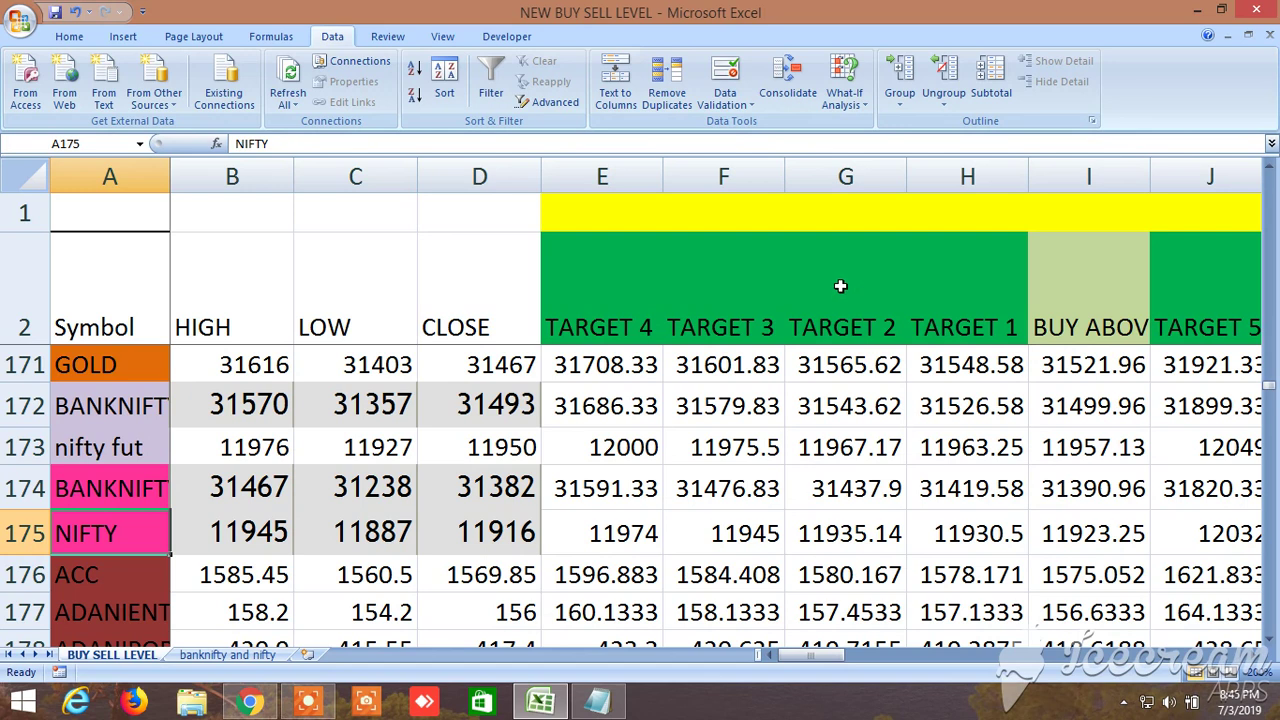
Step: Examine the BUY ABOVE, SELL BELOW and target columns for the gold, index and futures rows
left_click(1256, 655)
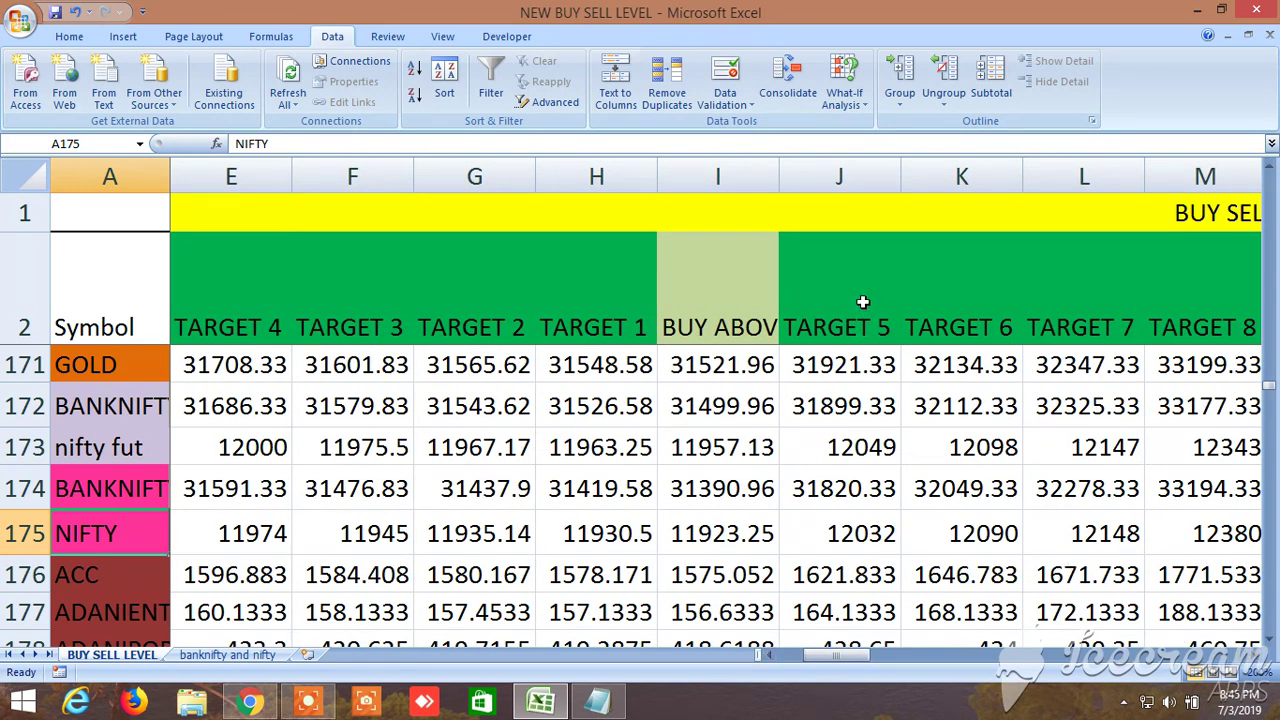
left_click(1256, 655)
left_click(1256, 655)
left_click(1256, 655)
left_click(1256, 655)
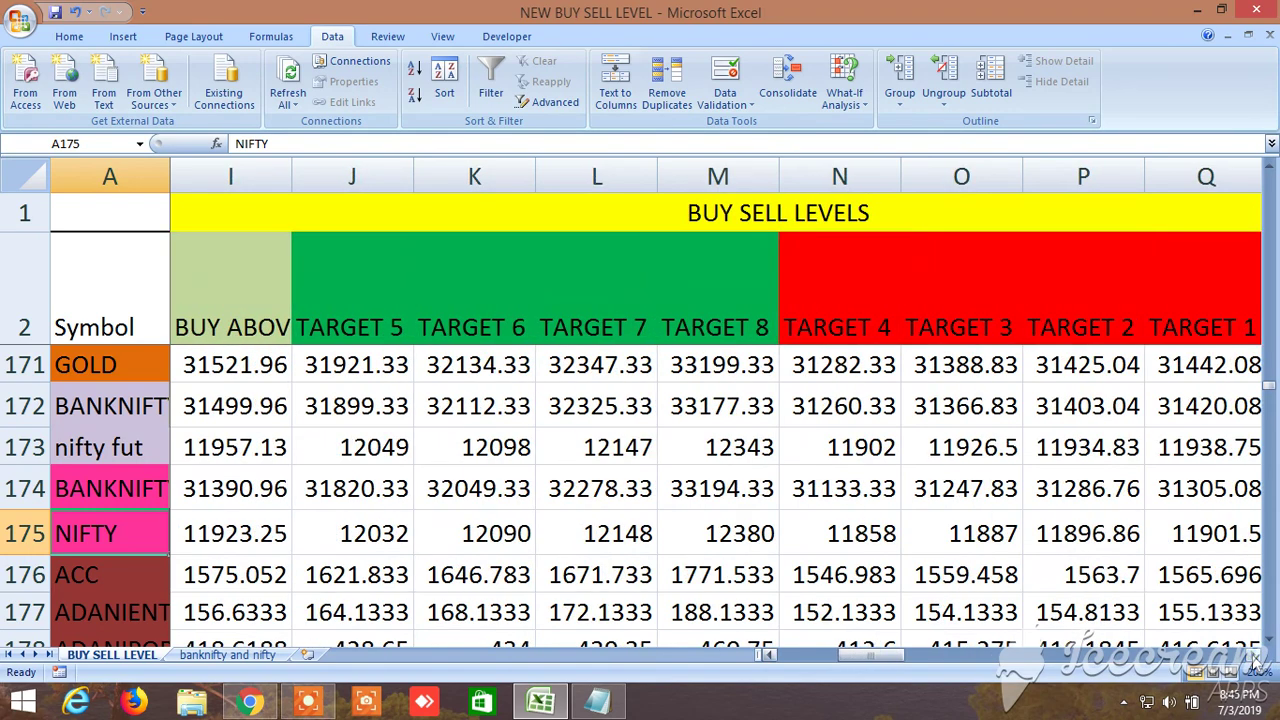
left_click(1256, 655)
left_click(1256, 655)
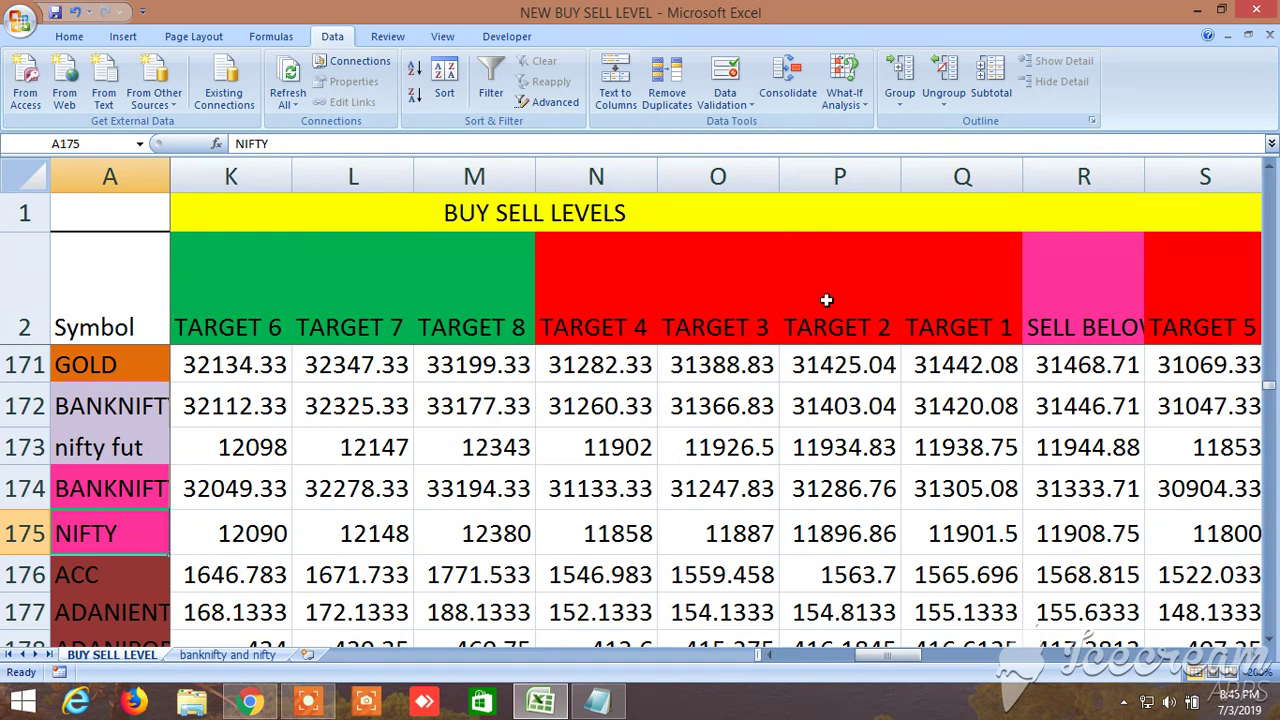
left_click(1252, 656)
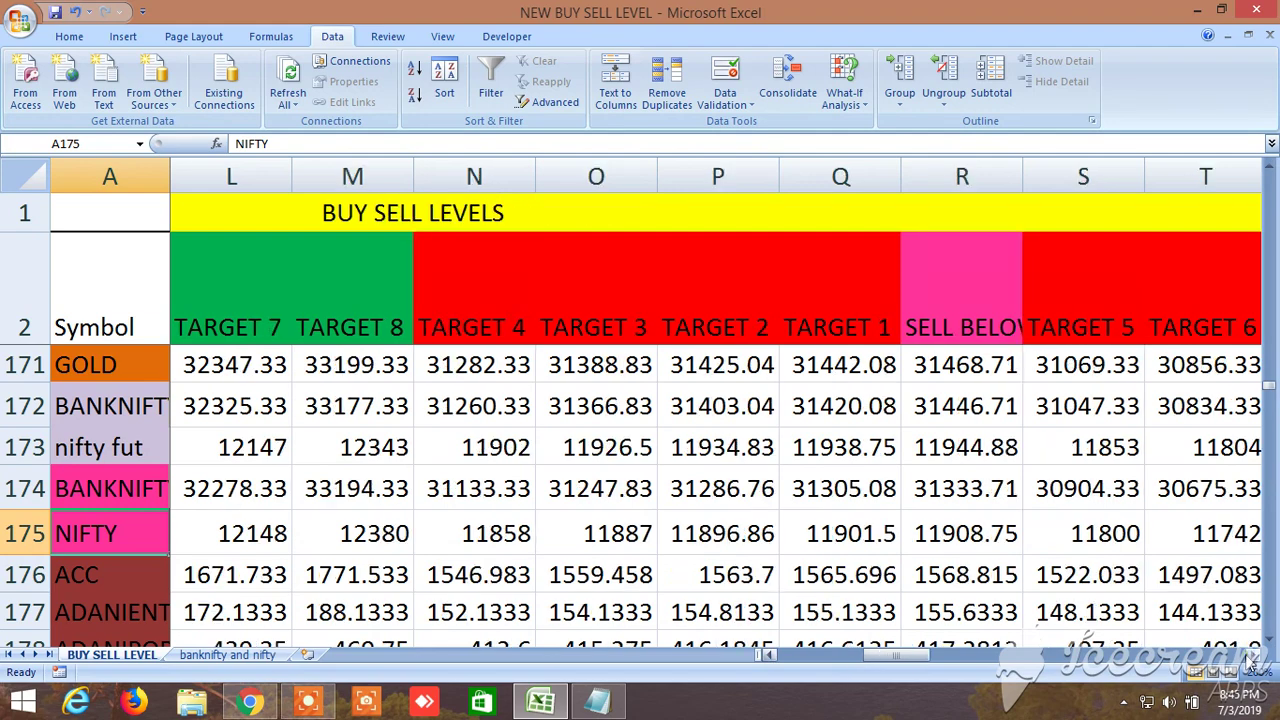
Step: Review the ALTERNATIVE BUY SELL LEVELS columns for the gold, index and futures rows, then return to the HIGH column
left_click_drag(1252, 656, 1252, 656)
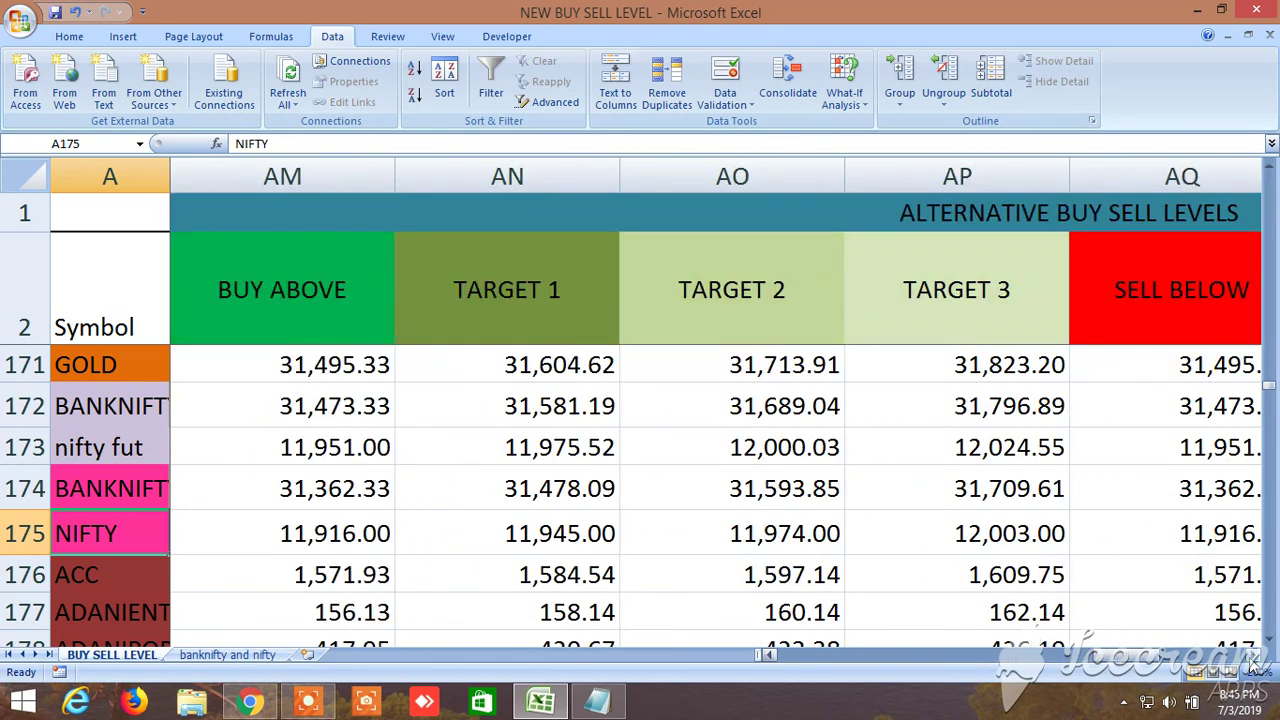
left_click(1252, 656)
left_click(1252, 656)
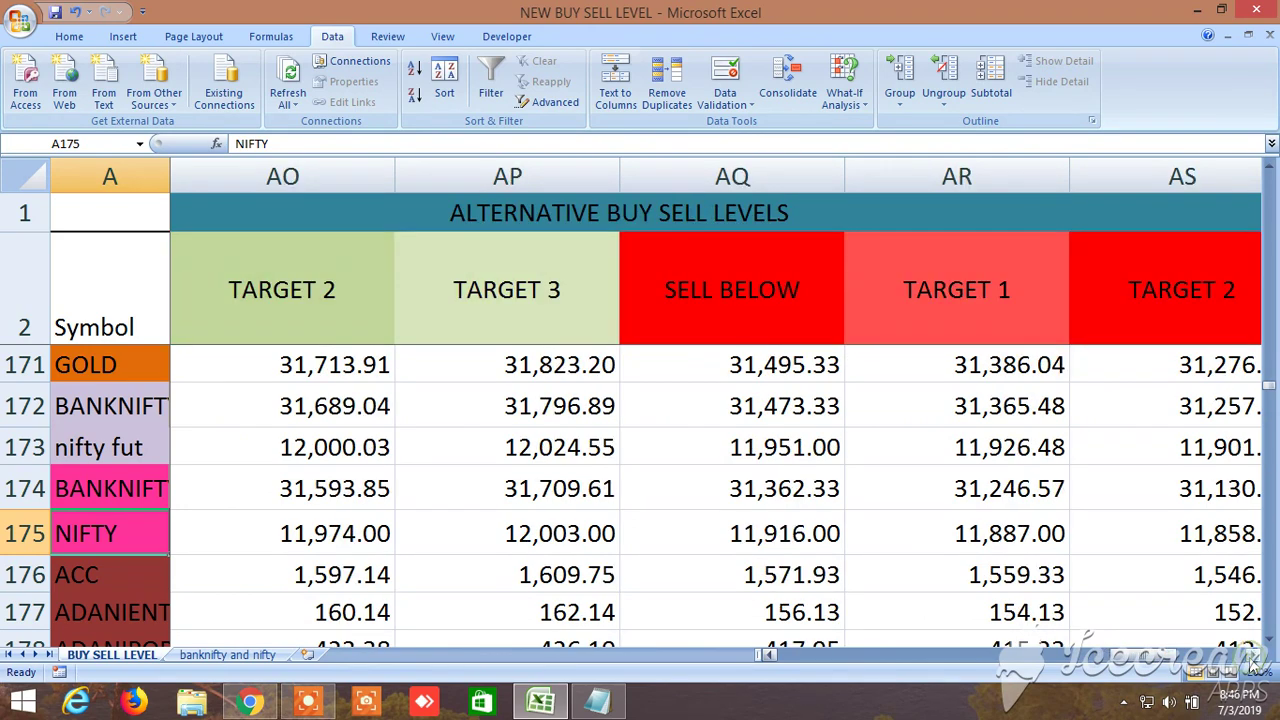
left_click(1252, 656)
left_click_drag(1157, 662, 541, 641)
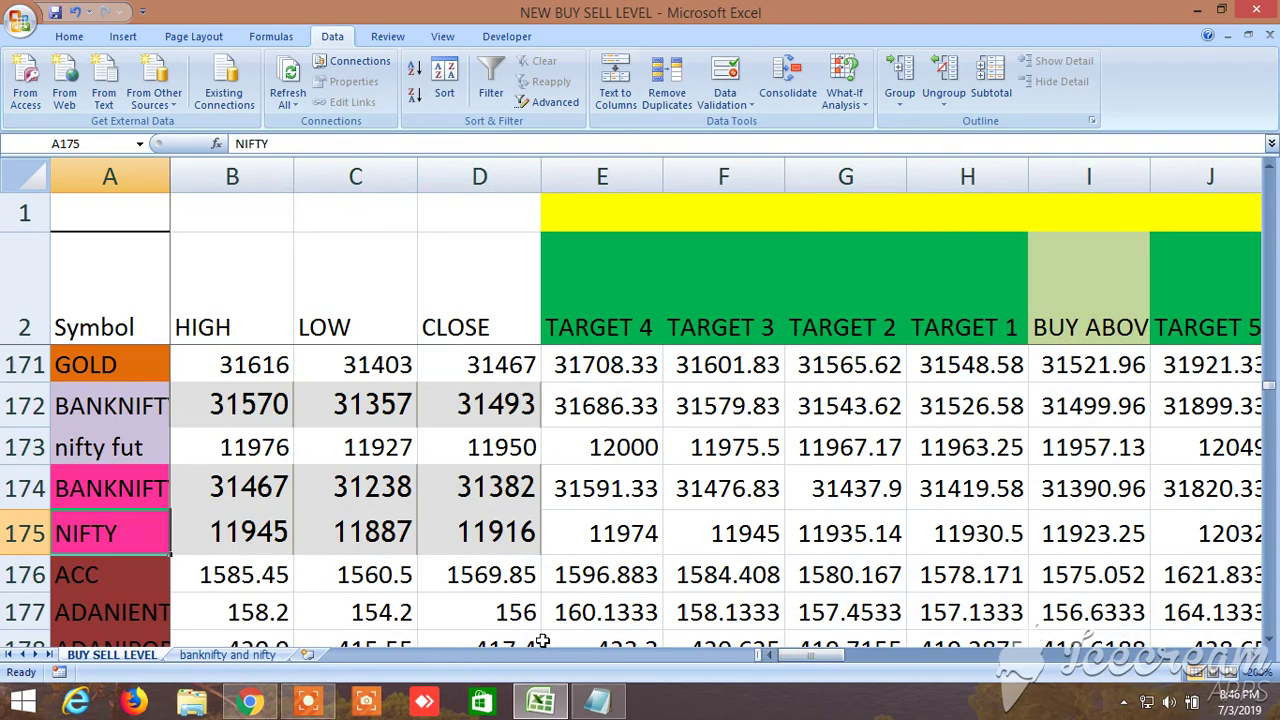
Step: Switch to the NEW BUY SELL LEVELS text file in Notepad
left_click(608, 710)
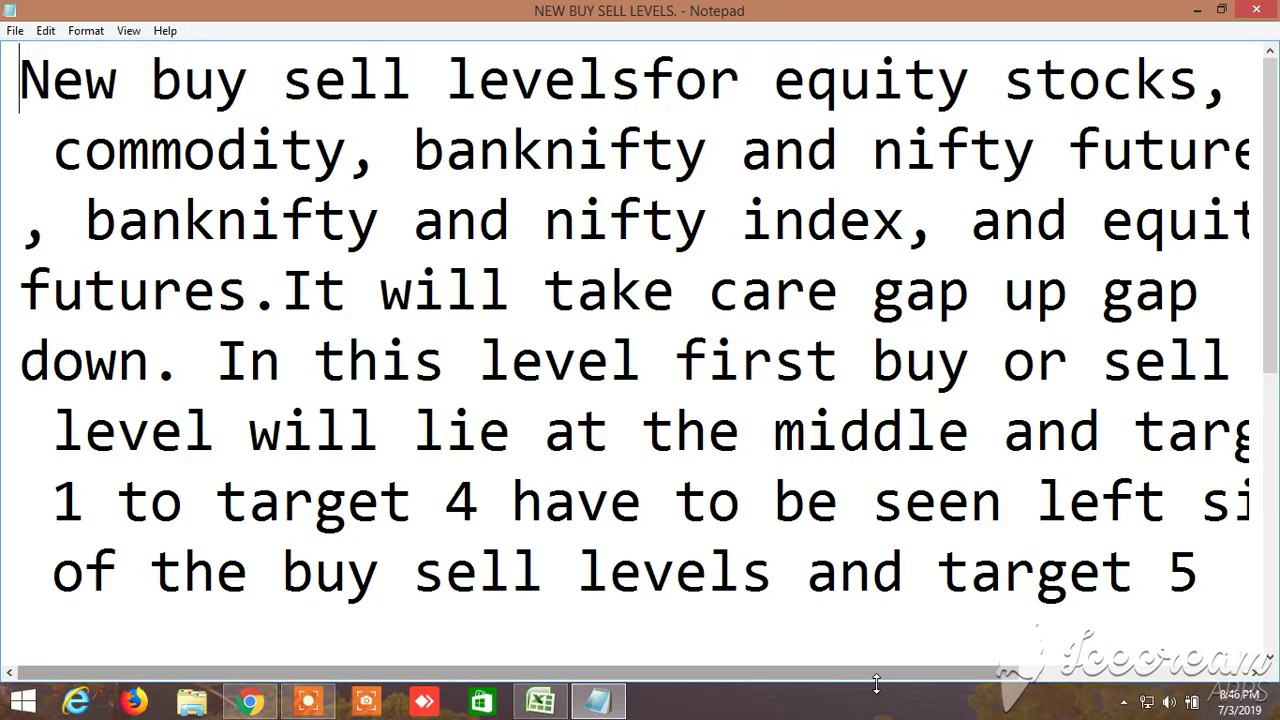
Step: Read the notes on the new buy sell levels, covering the instruments, gap handling and placement of targets 1 to 8
left_click_drag(880, 675, 980, 682)
left_click_drag(930, 679, 902, 679)
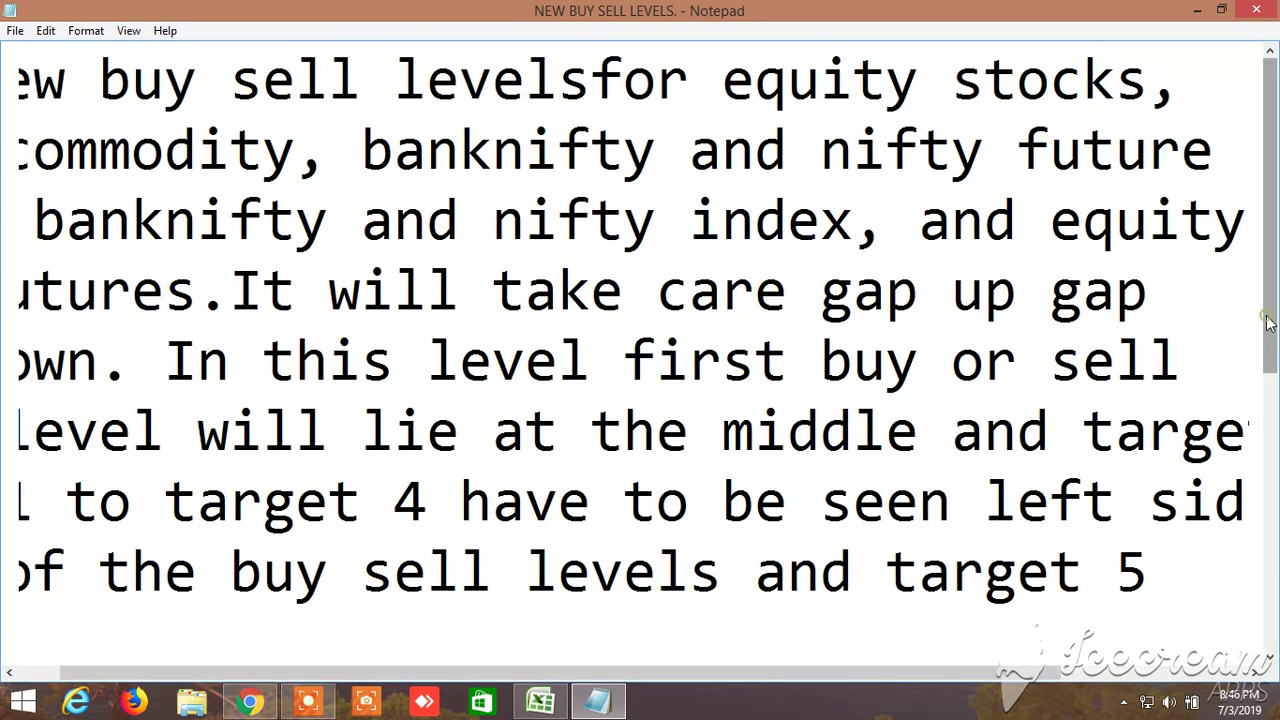
left_click_drag(1268, 321, 1272, 358)
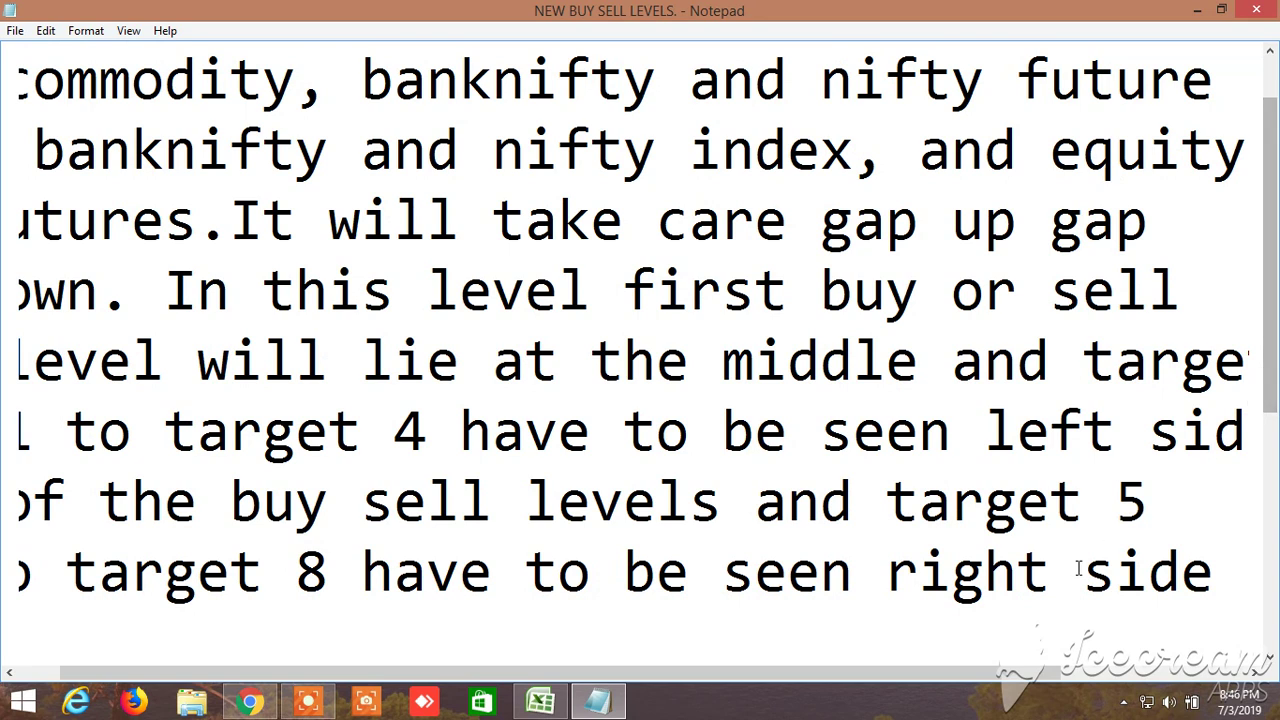
left_click_drag(997, 676, 982, 675)
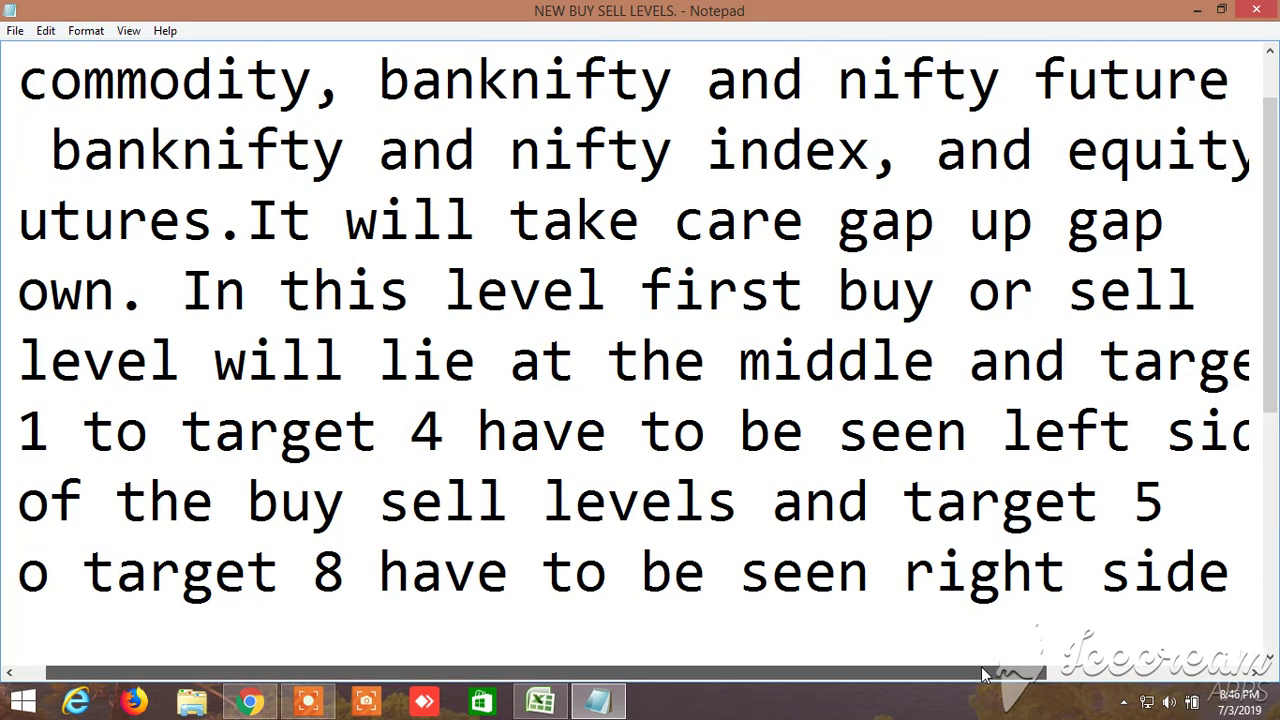
left_click_drag(982, 675, 952, 677)
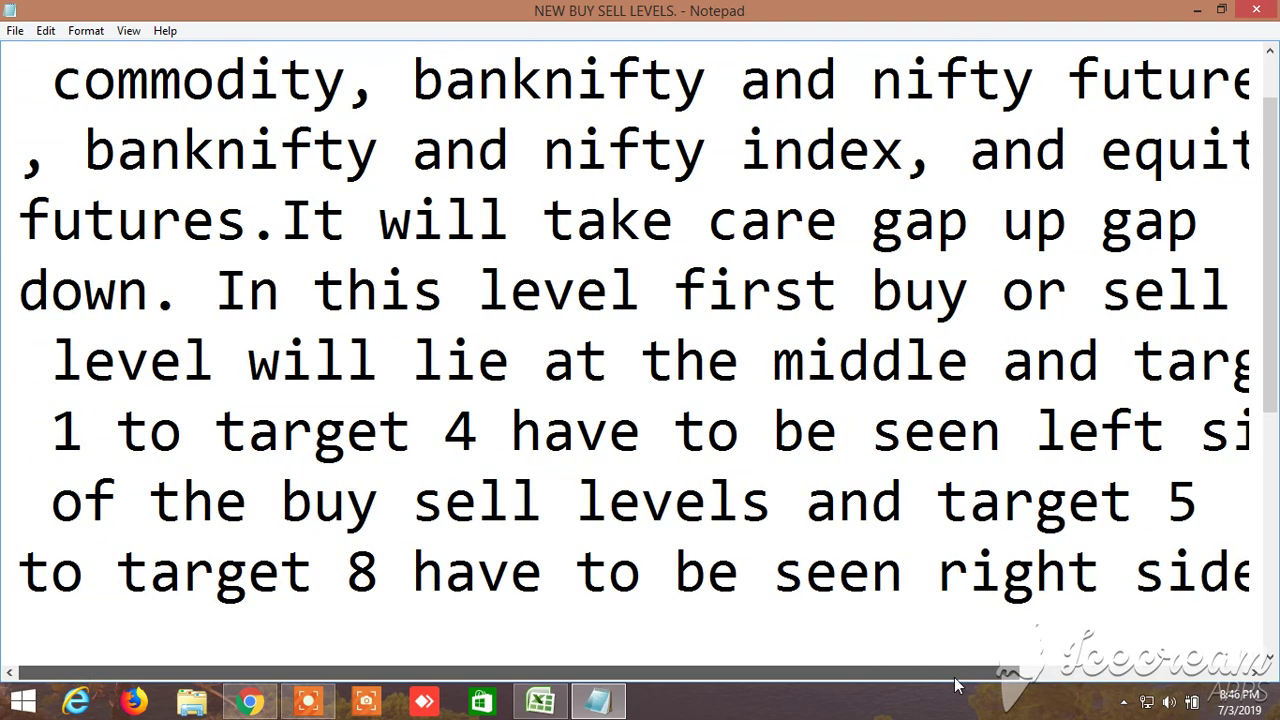
left_click_drag(1273, 393, 1260, 348)
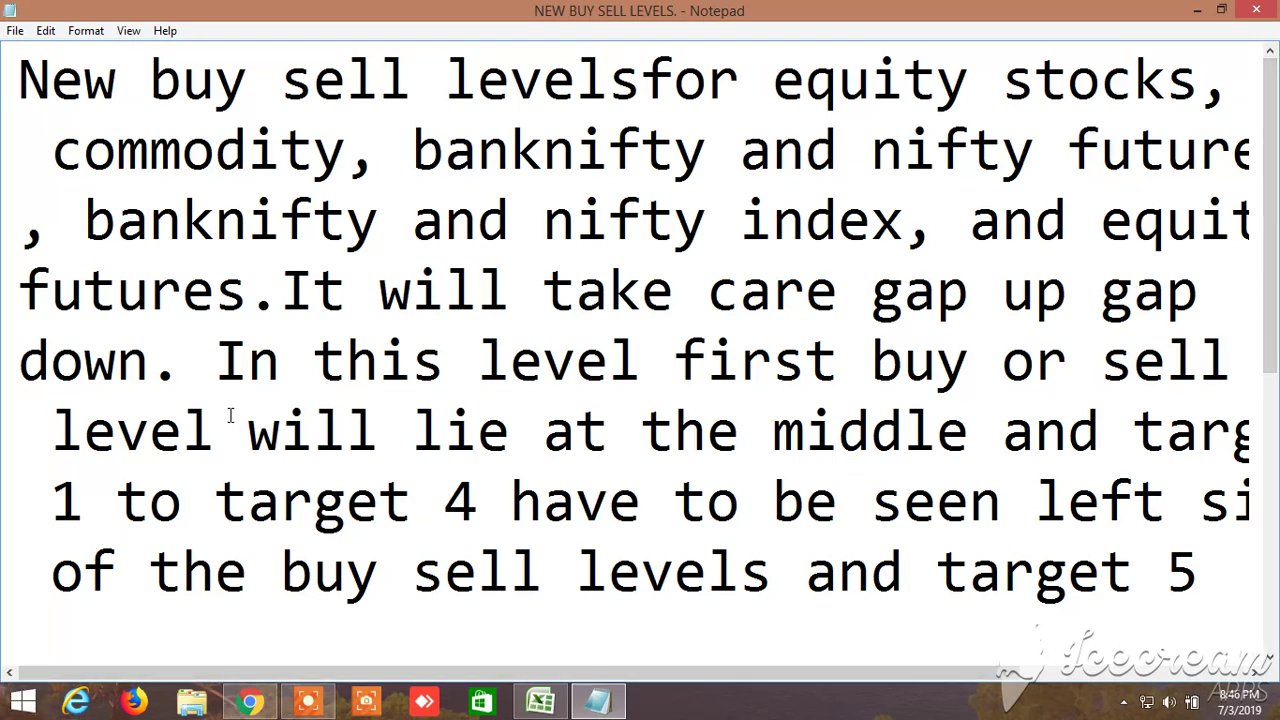
Step: Switch to the CANBK chart on Kite in Chrome and bring up the screen recorder's controls
left_click(250, 702)
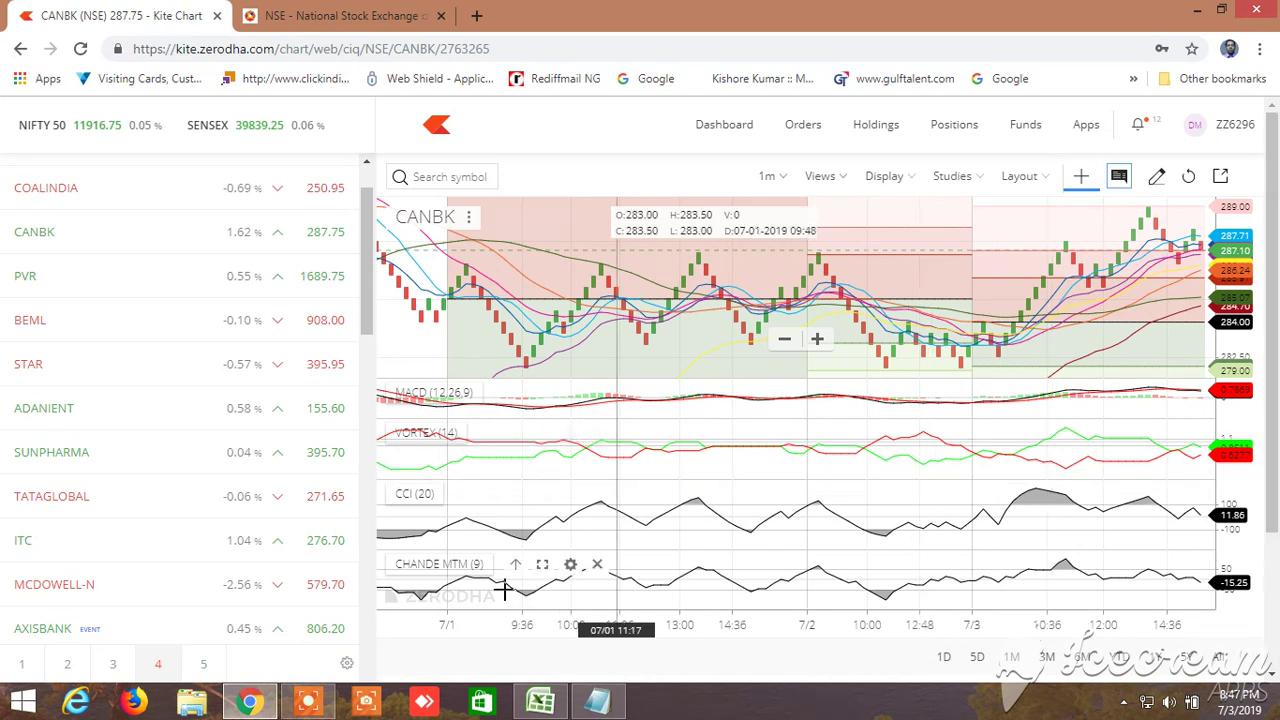
left_click(307, 704)
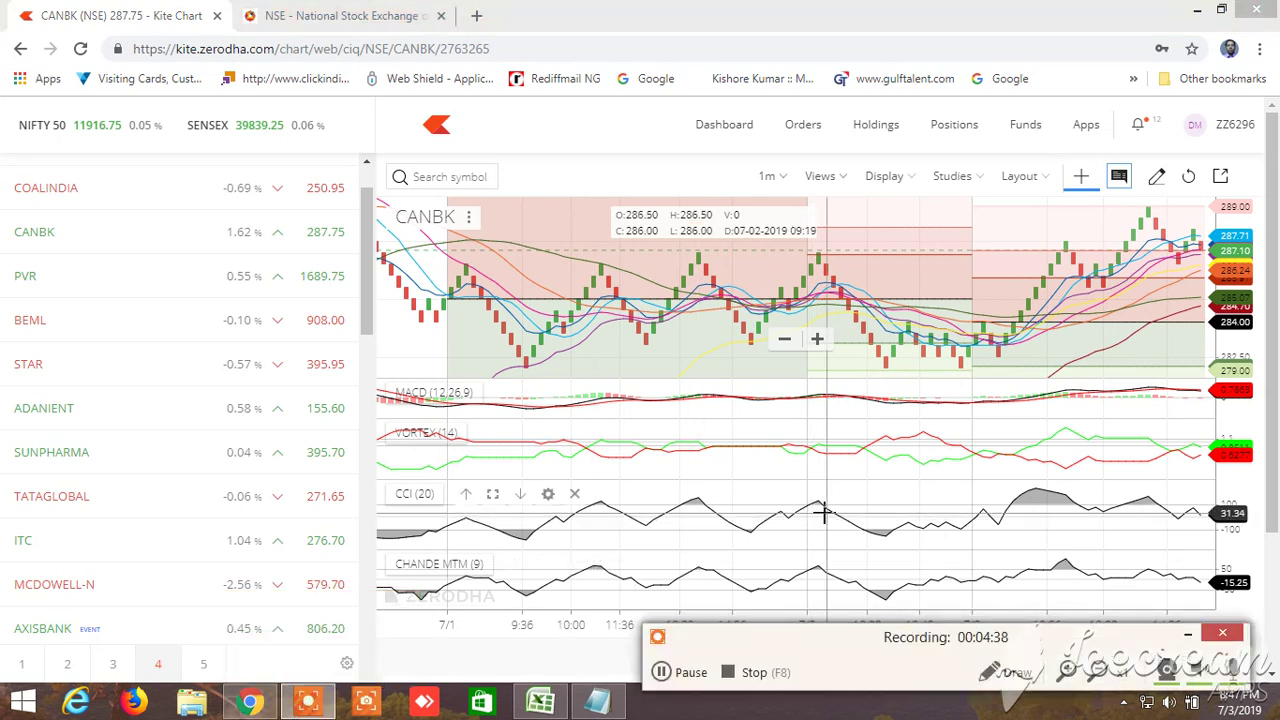